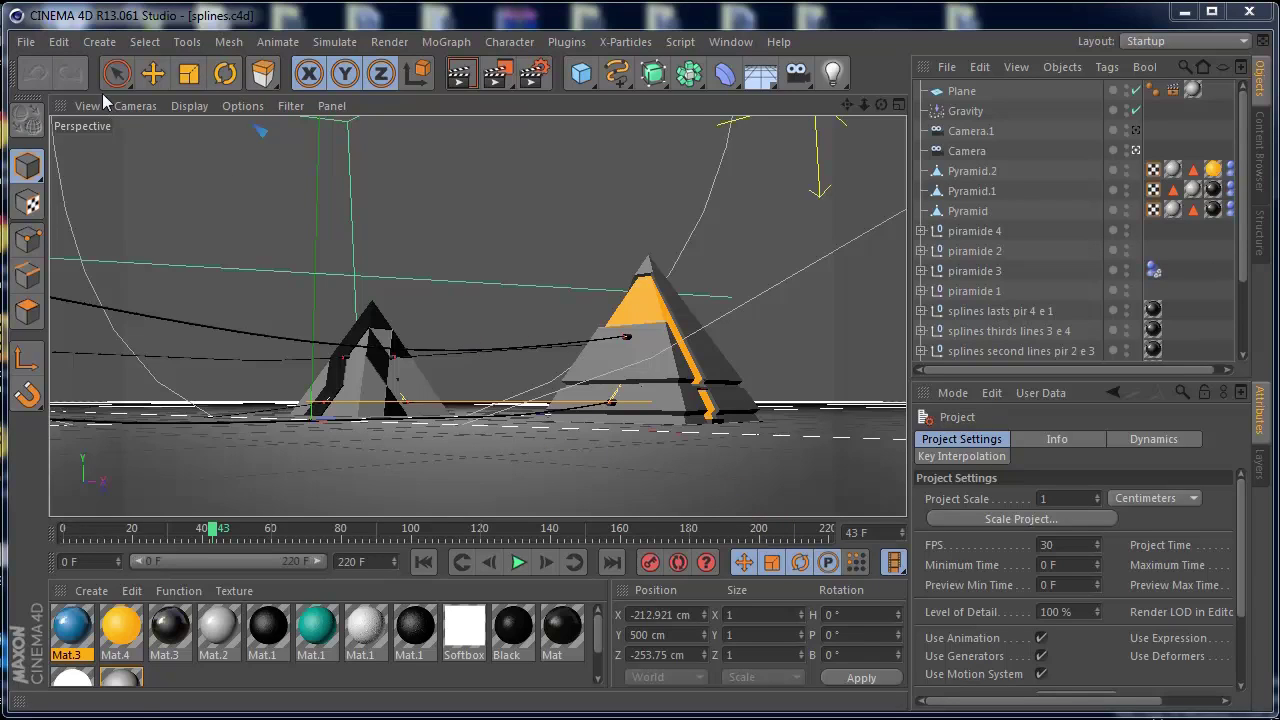
# - Start a new empty Untitled 4 project to replace the splines scene
pyautogui.click(28, 43)
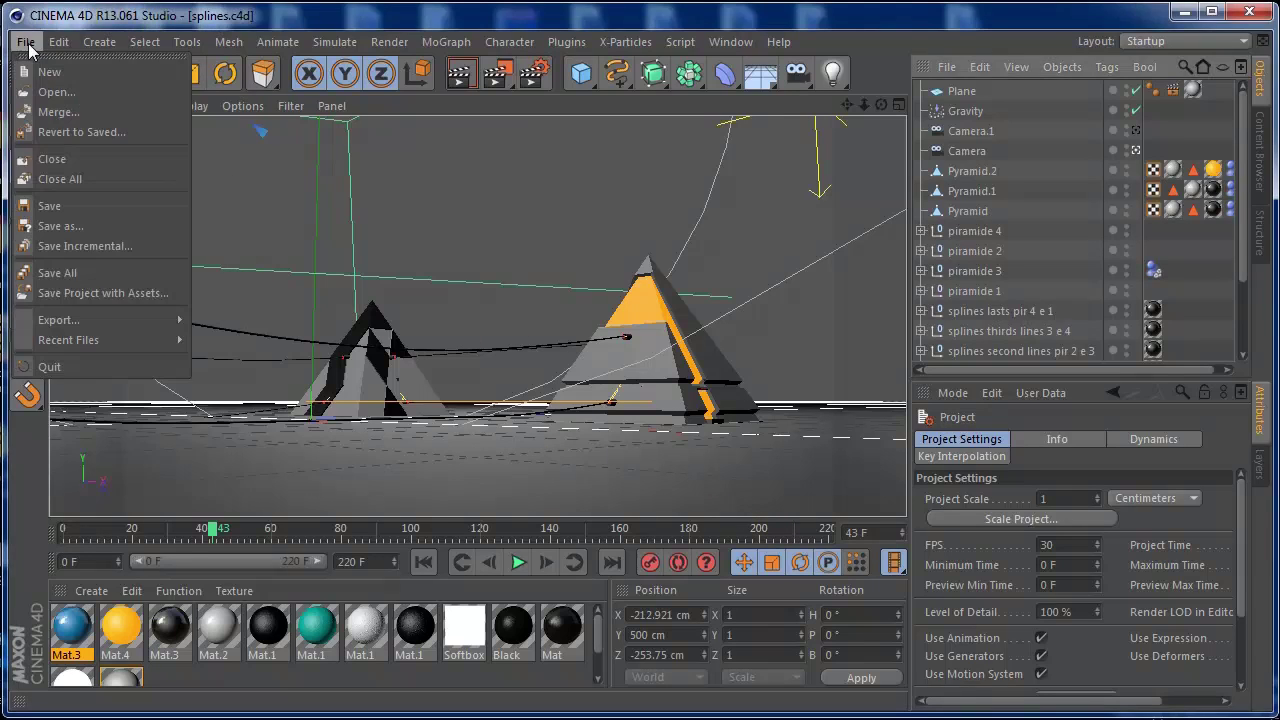
pyautogui.click(45, 72)
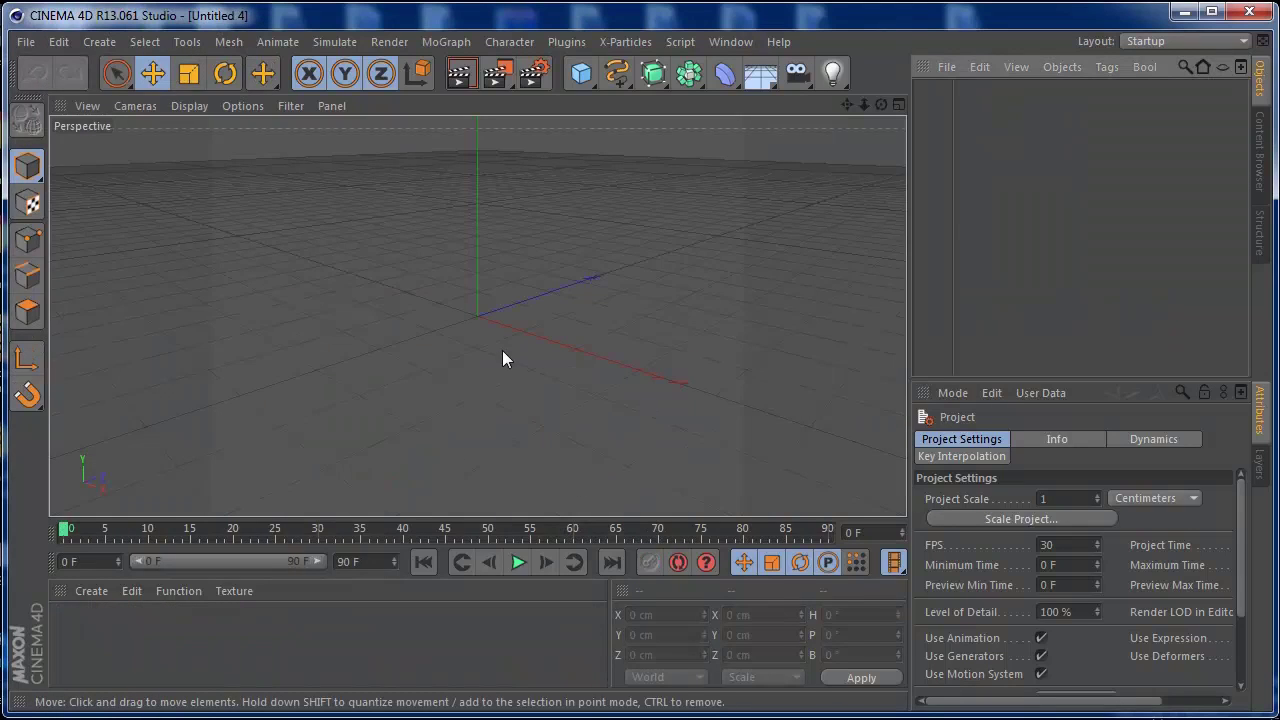
pyautogui.click(583, 74)
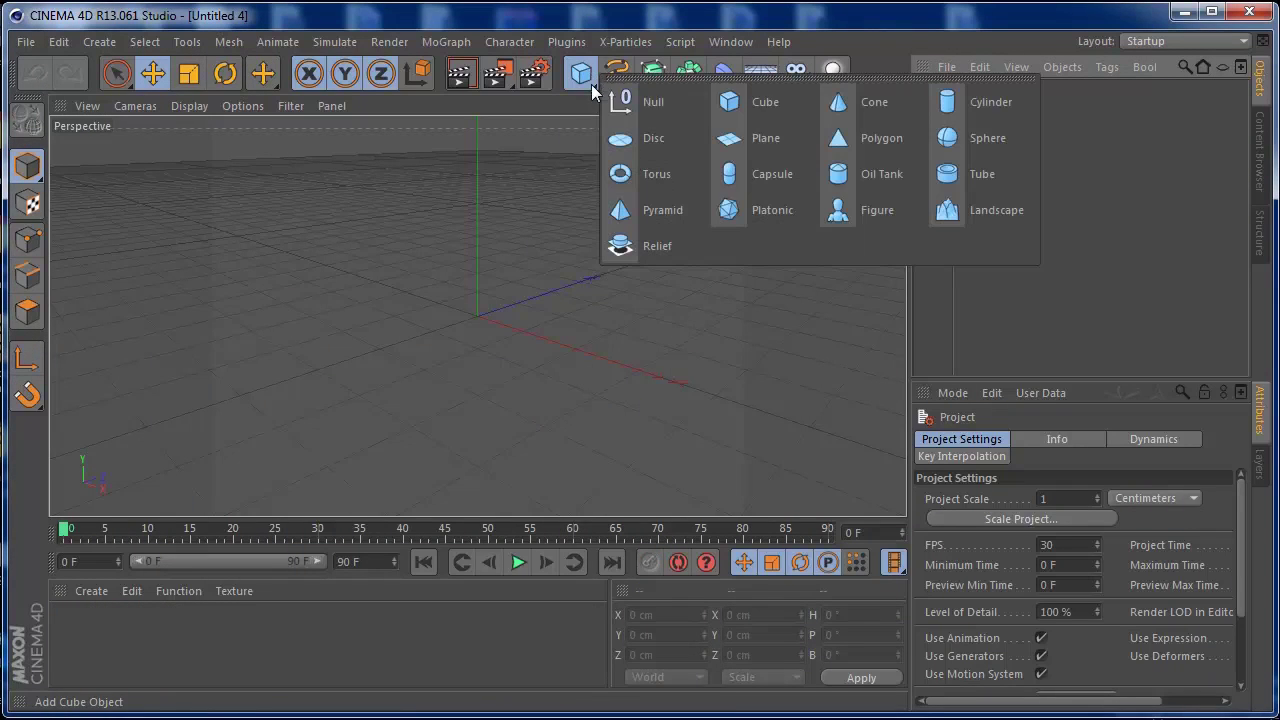
# - Add a cube sized 20 × 524 × 20 cm as a post and duplicate it to the right
pyautogui.click(746, 107)
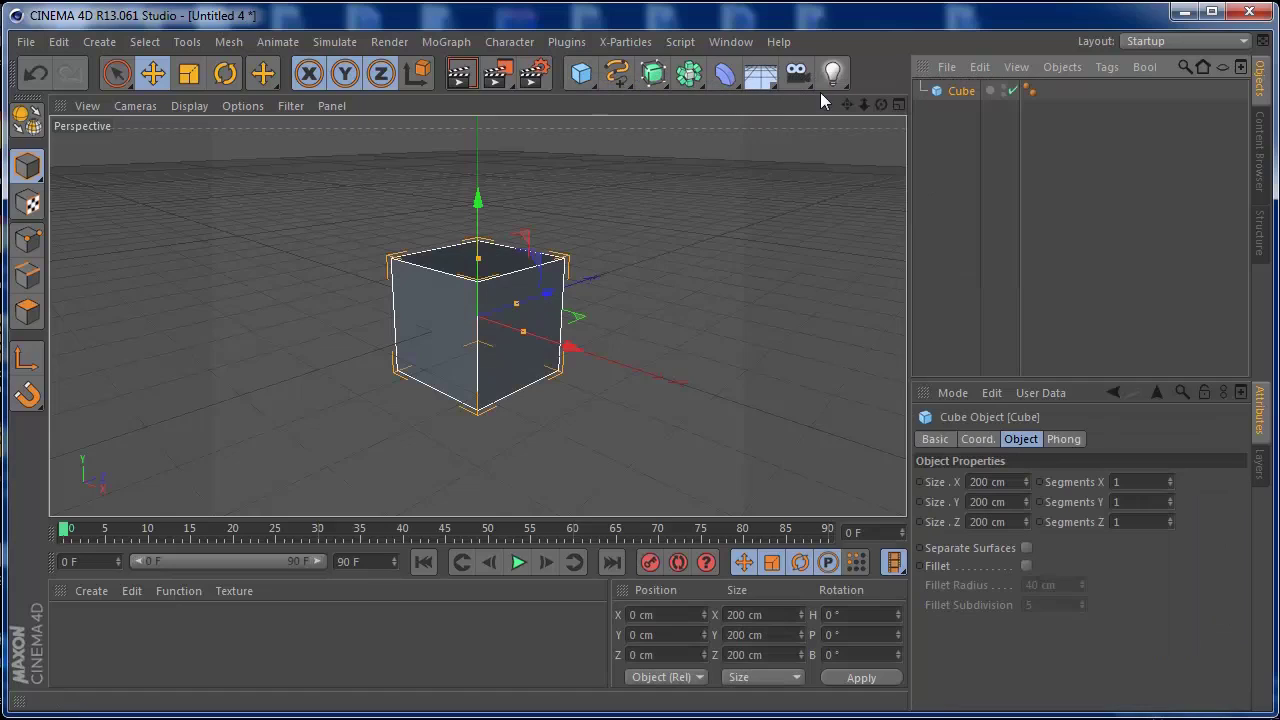
pyautogui.click(984, 481)
pyautogui.write('20')
pyautogui.press('Tab')
pyautogui.press('Tab')
pyautogui.write('20')
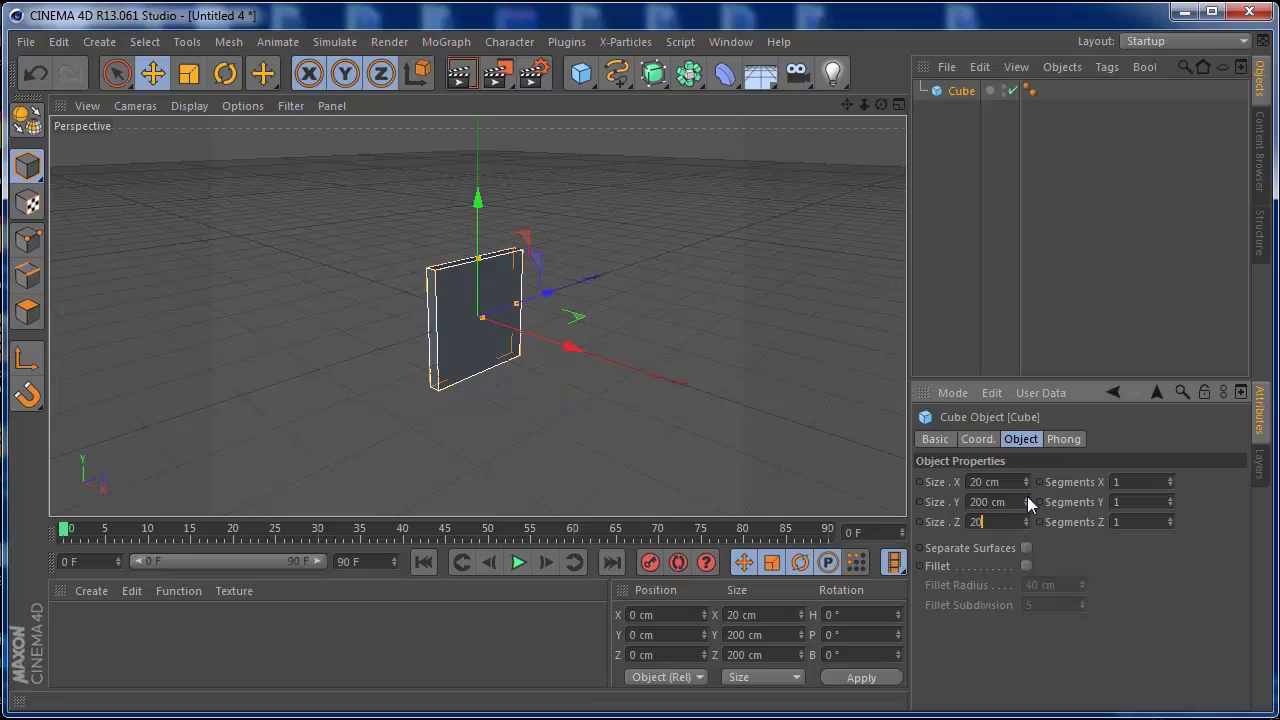
pyautogui.moveTo(1026, 501); pyautogui.dragTo(1026, 355)
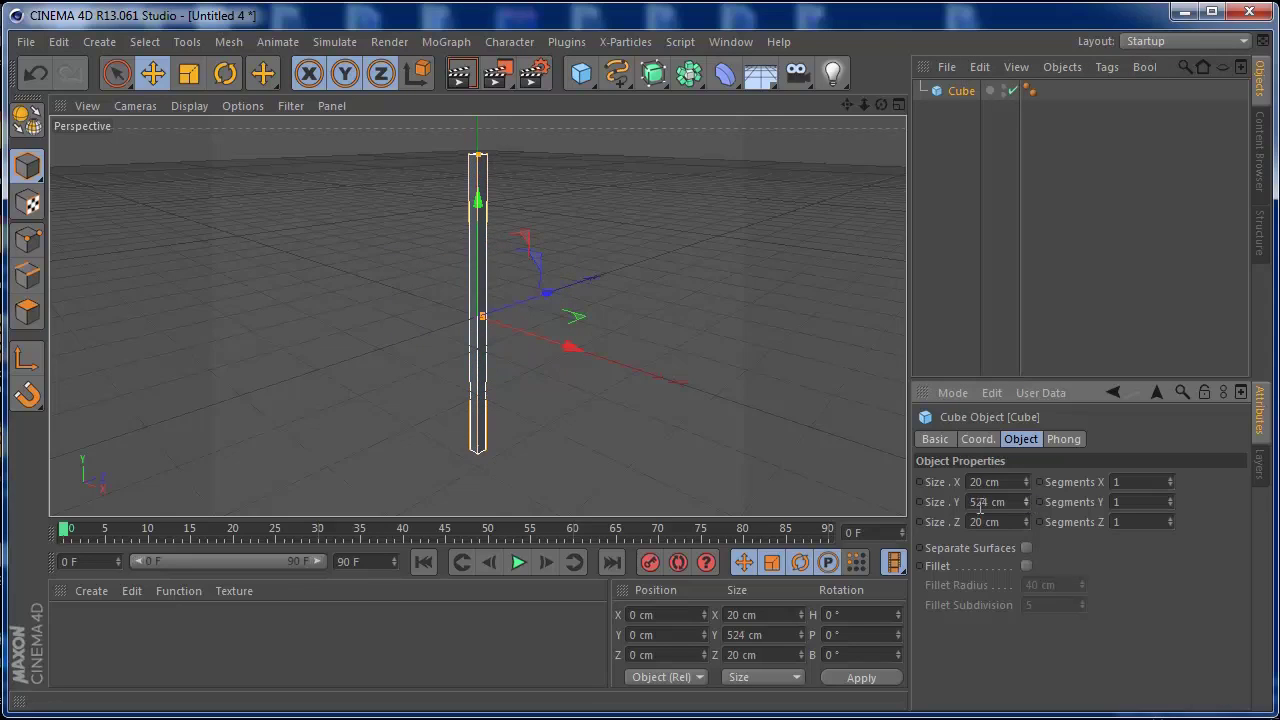
pyautogui.moveTo(881, 104); pyautogui.dragTo(806, 86)
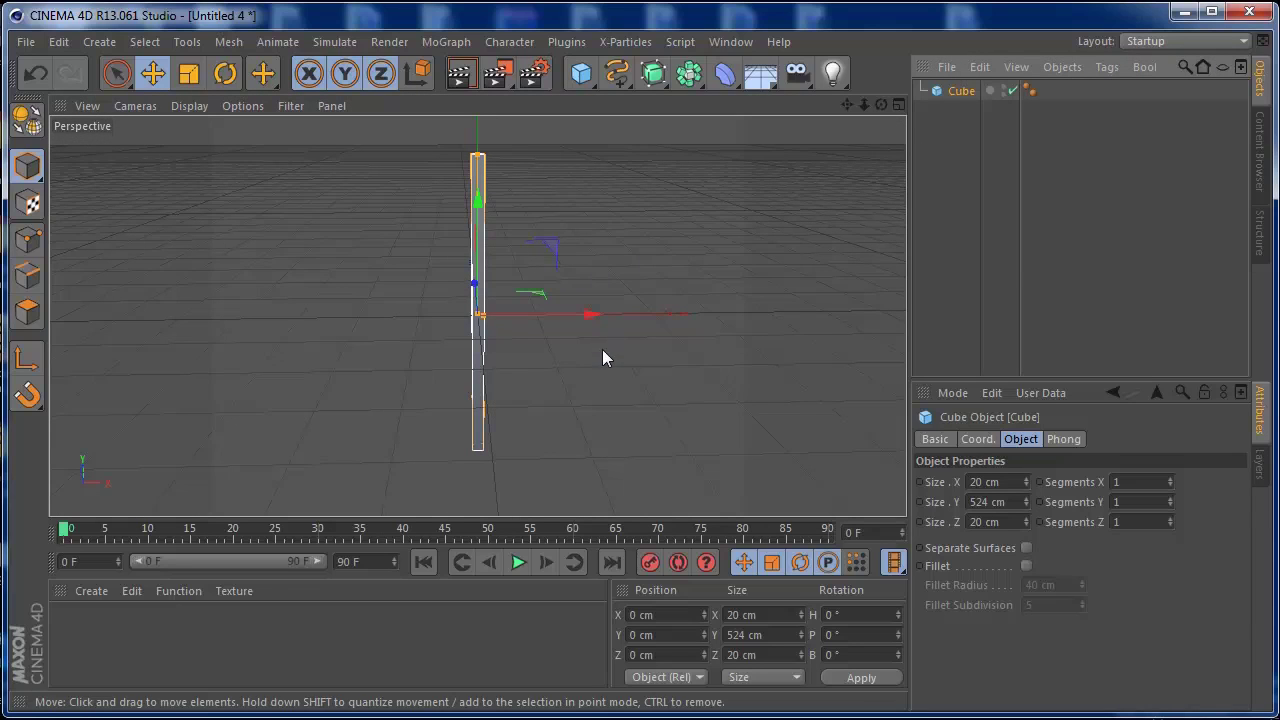
pyautogui.keyDown('ctrl'); pyautogui.moveTo(596, 314); pyautogui.dragTo(803, 297); pyautogui.keyUp('ctrl')
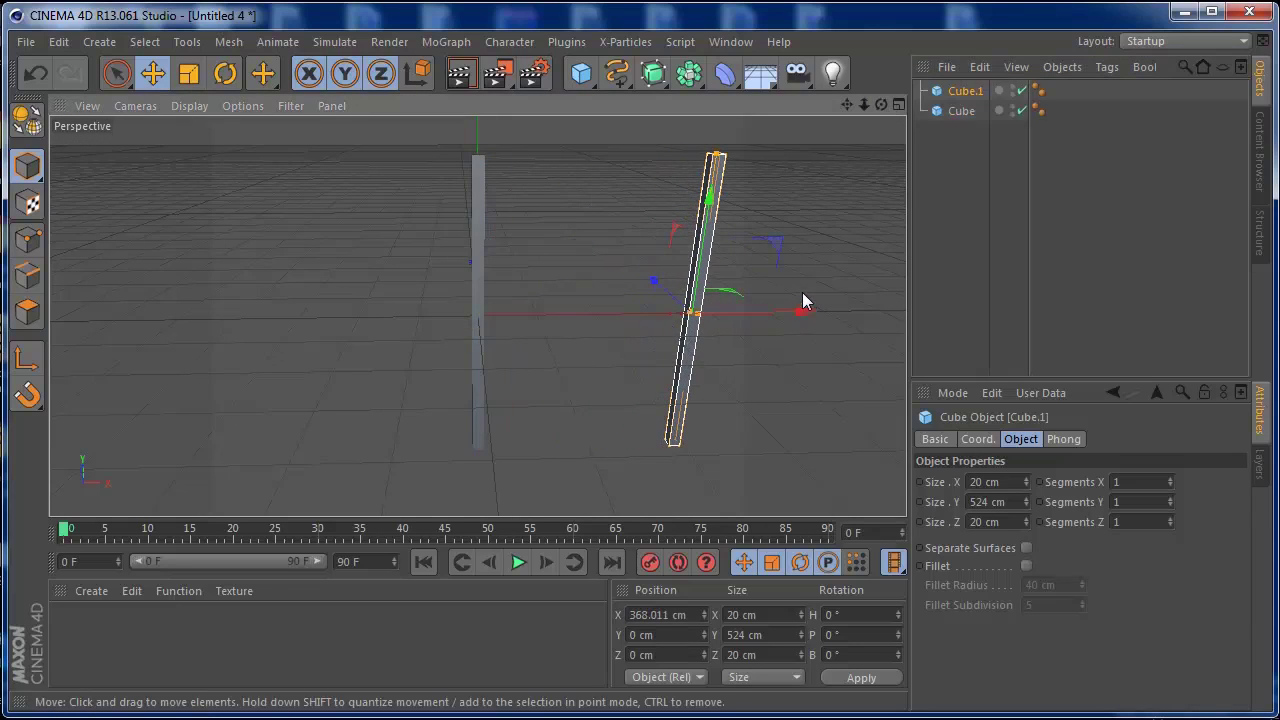
# - Move the original Cube post left to about X −240 cm
pyautogui.click(480, 307)
pyautogui.moveTo(591, 317); pyautogui.dragTo(446, 331)
pyautogui.moveTo(881, 104); pyautogui.dragTo(801, 106)
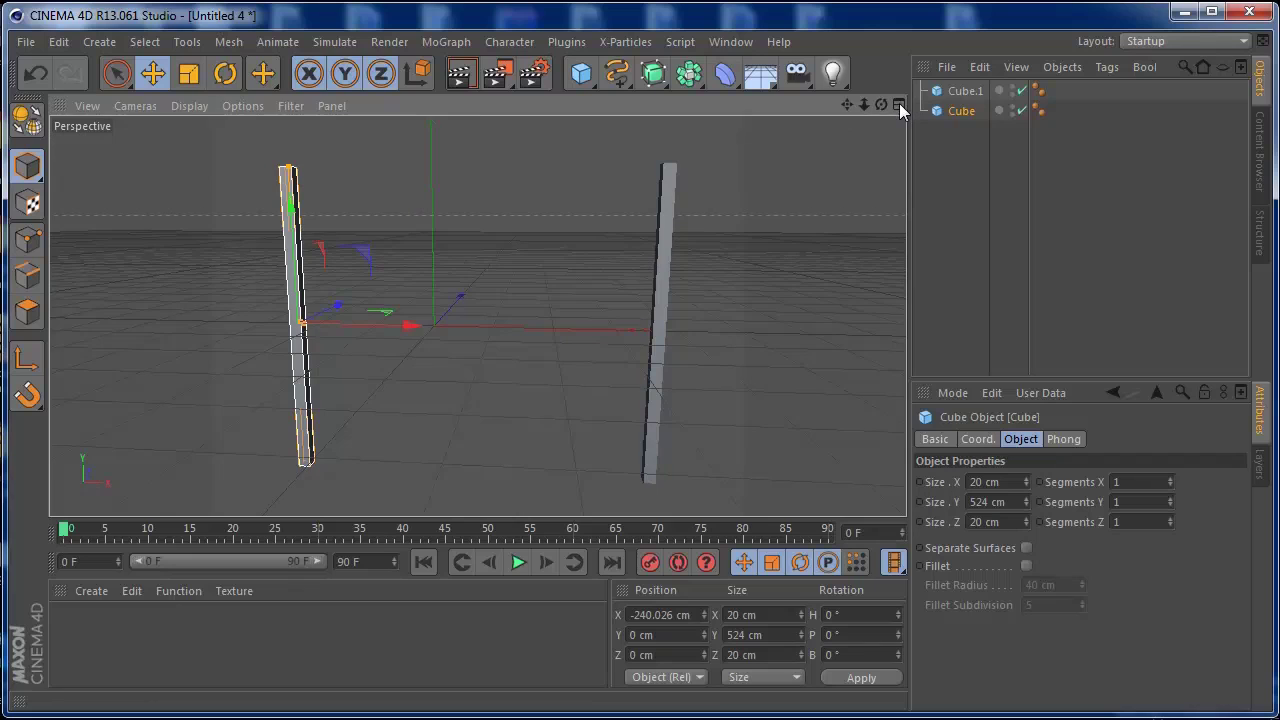
# - Maximize the Front viewport and zoom in on the two posts
pyautogui.click(898, 105)
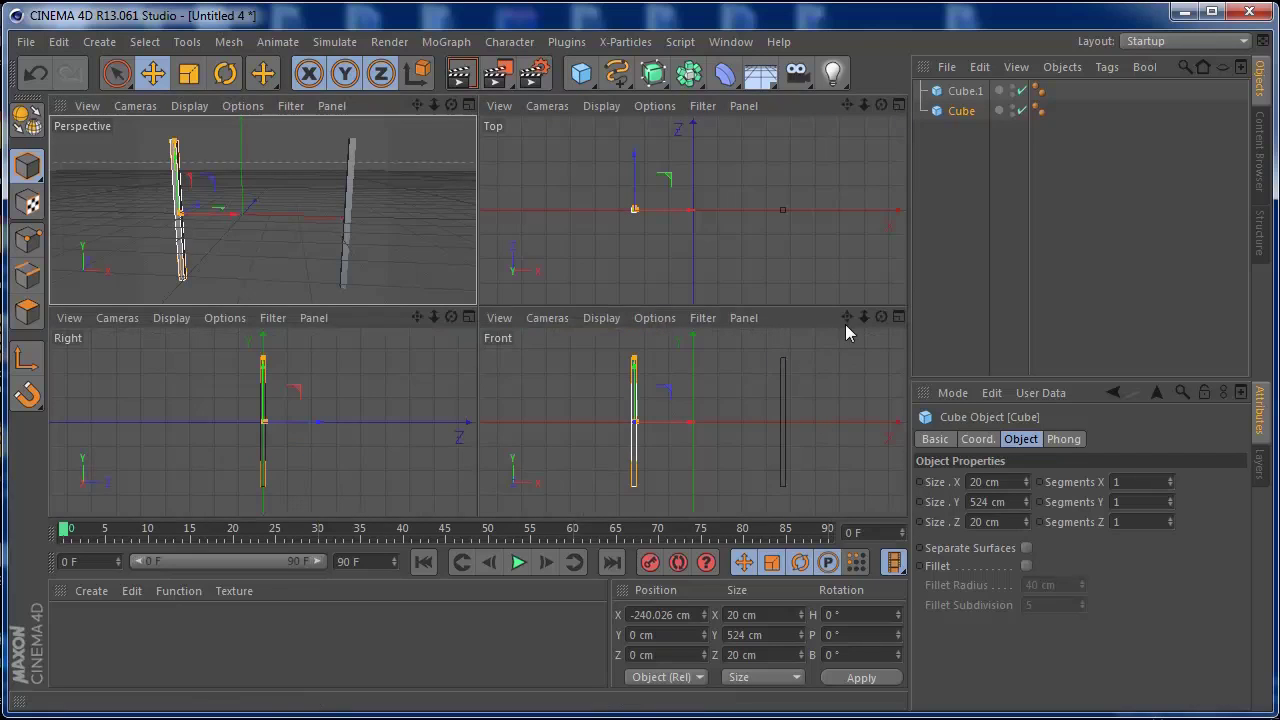
pyautogui.click(897, 317)
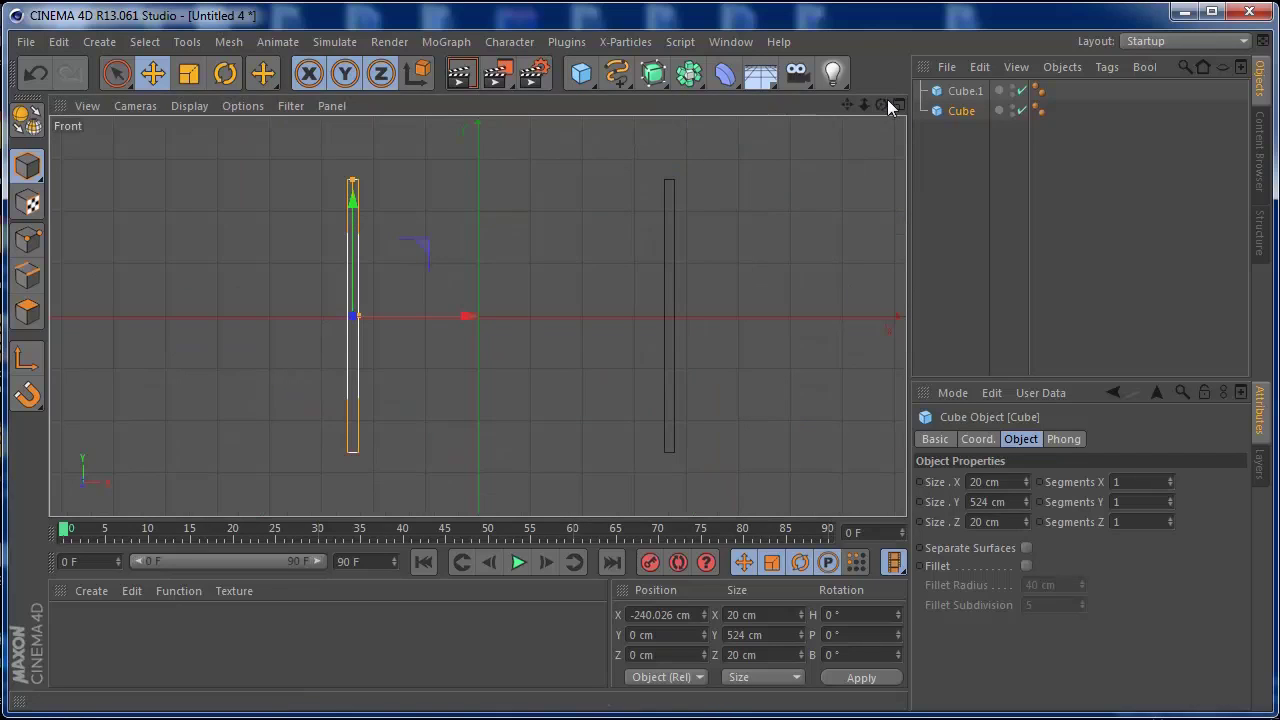
pyautogui.moveTo(865, 104); pyautogui.dragTo(859, 148)
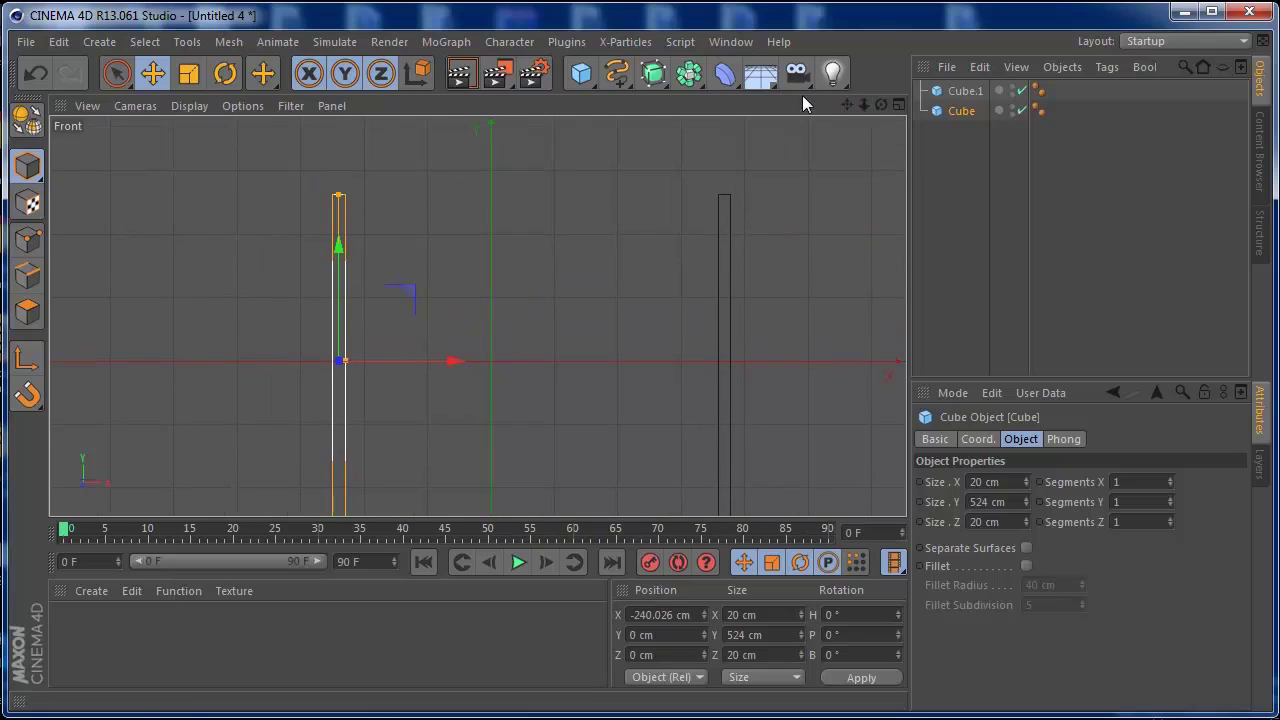
# - Draw a Bezier spline from the top of the right post to the top of the left post
pyautogui.click(617, 73)
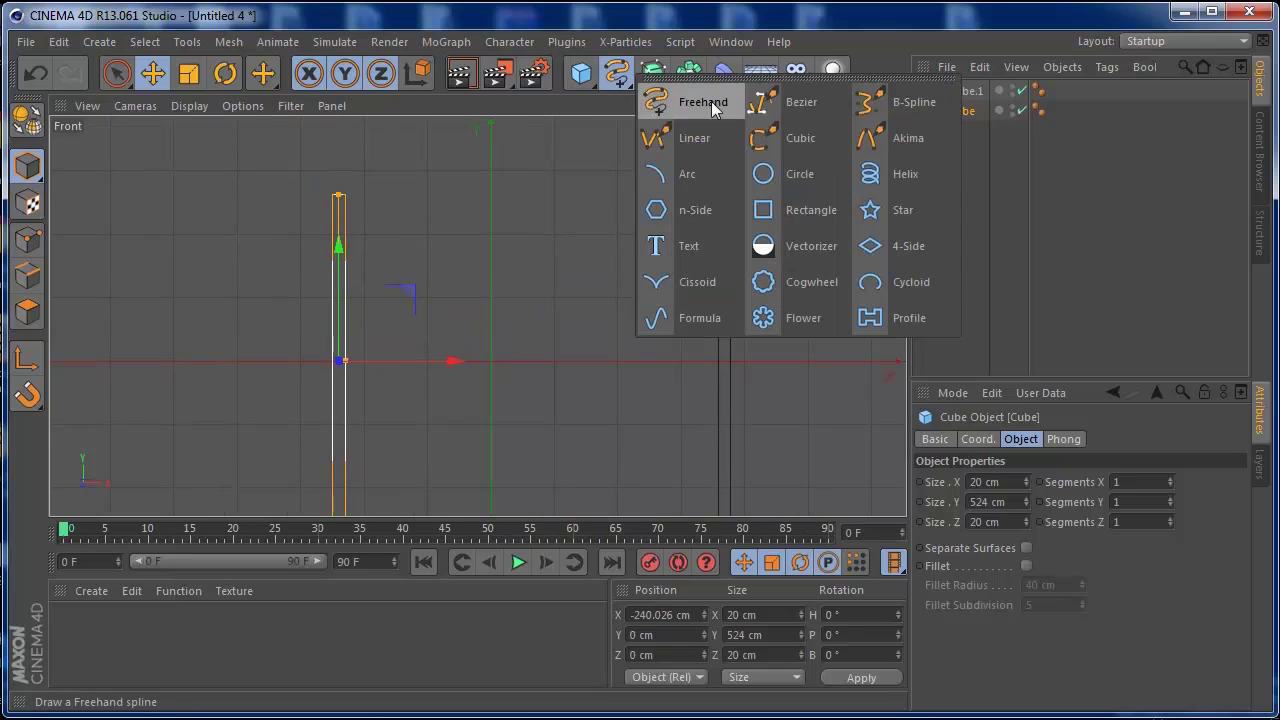
pyautogui.click(772, 102)
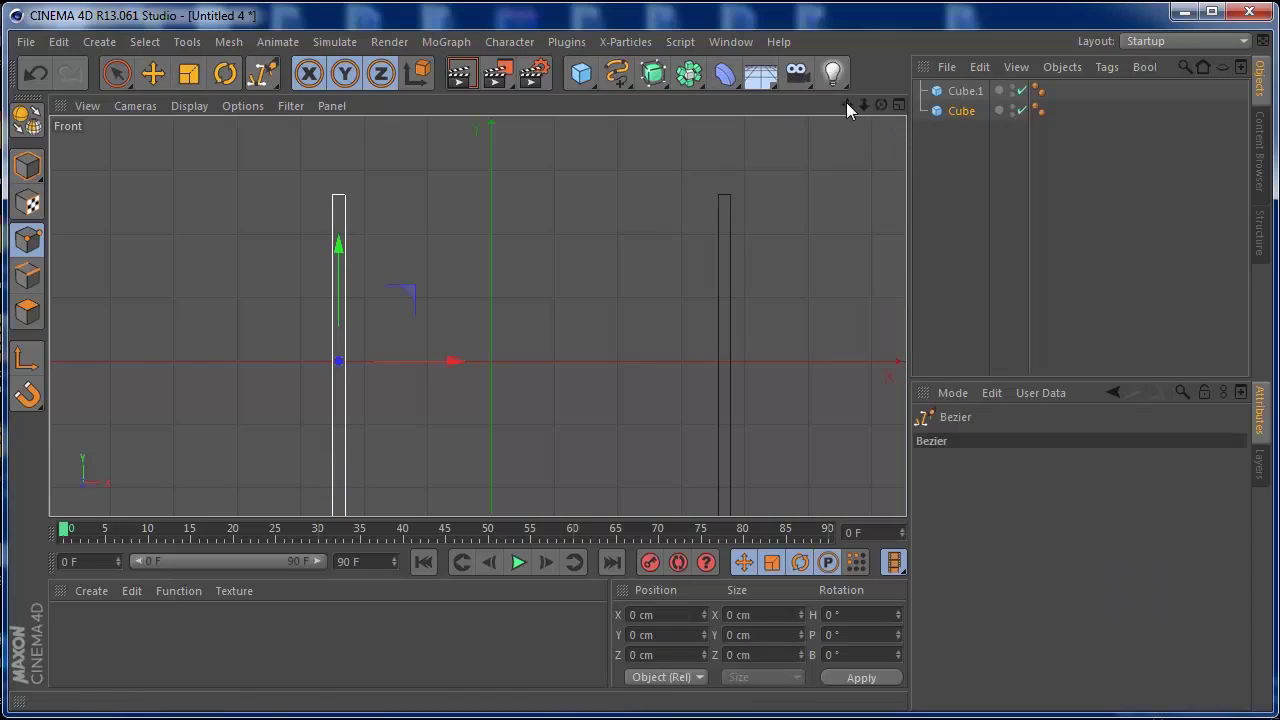
pyautogui.moveTo(846, 104); pyautogui.dragTo(766, 116)
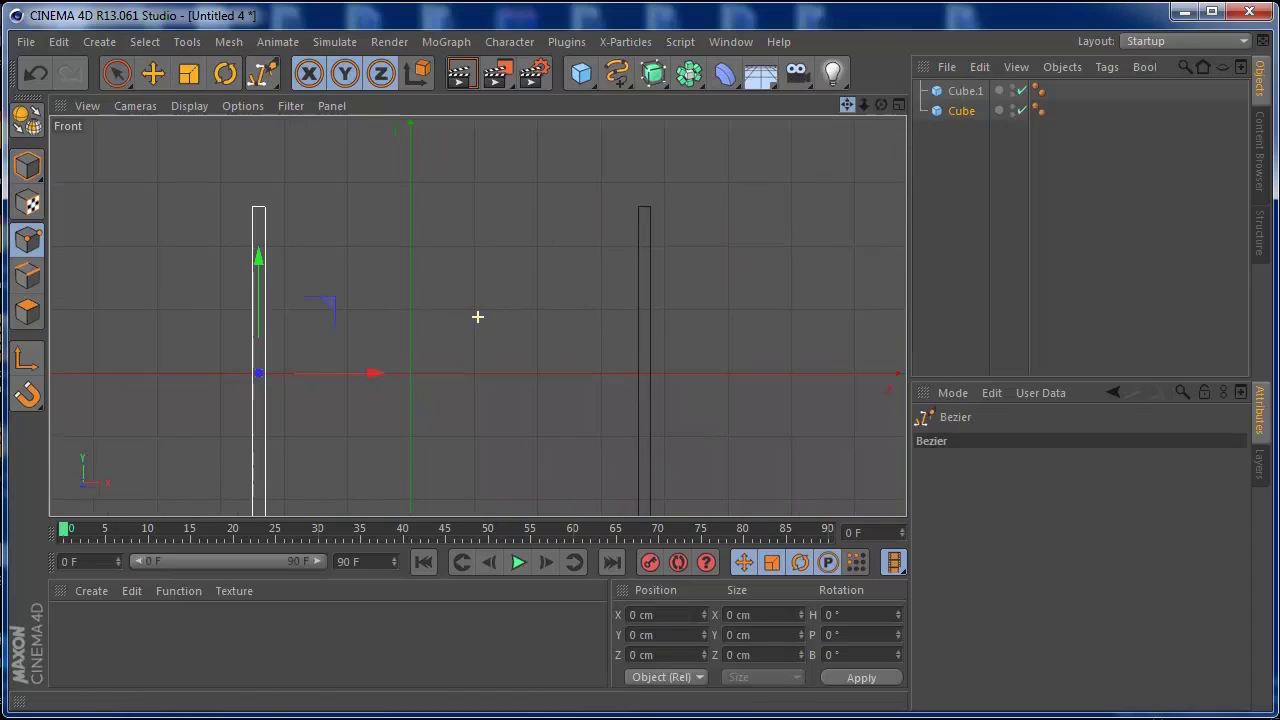
pyautogui.click(644, 216)
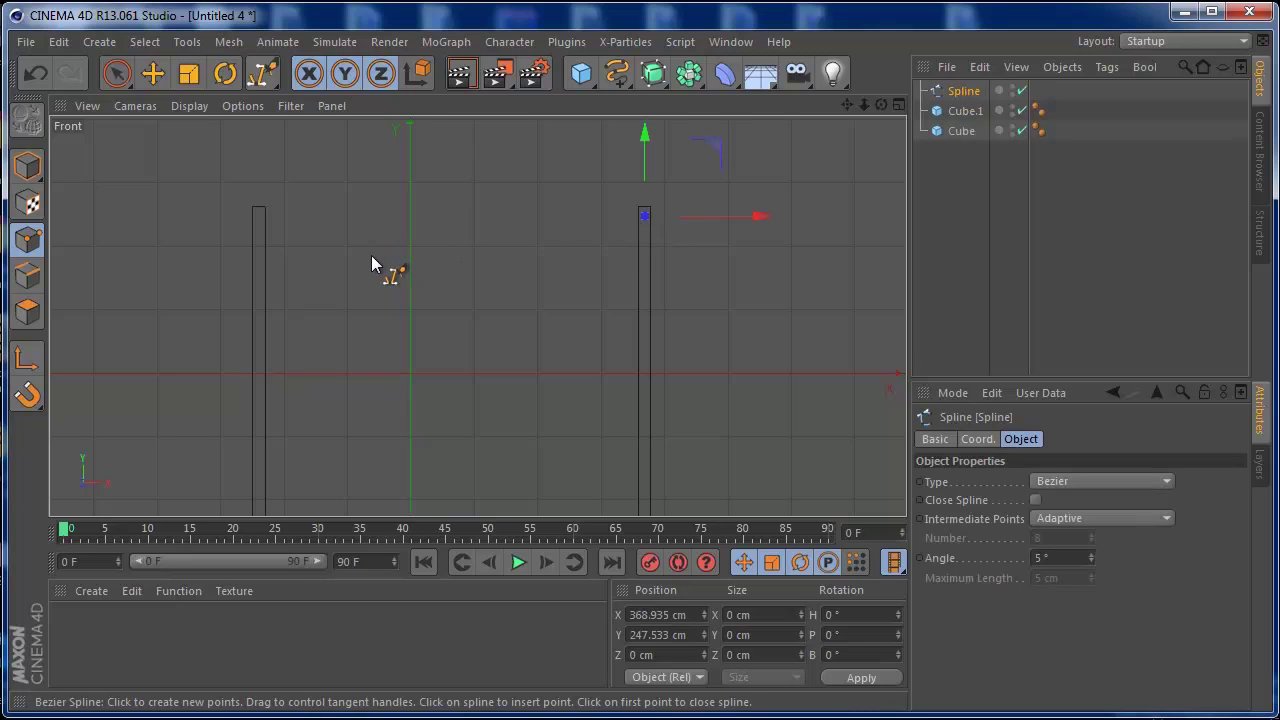
pyautogui.click(259, 220)
pyautogui.moveTo(259, 228); pyautogui.dragTo(262, 142)
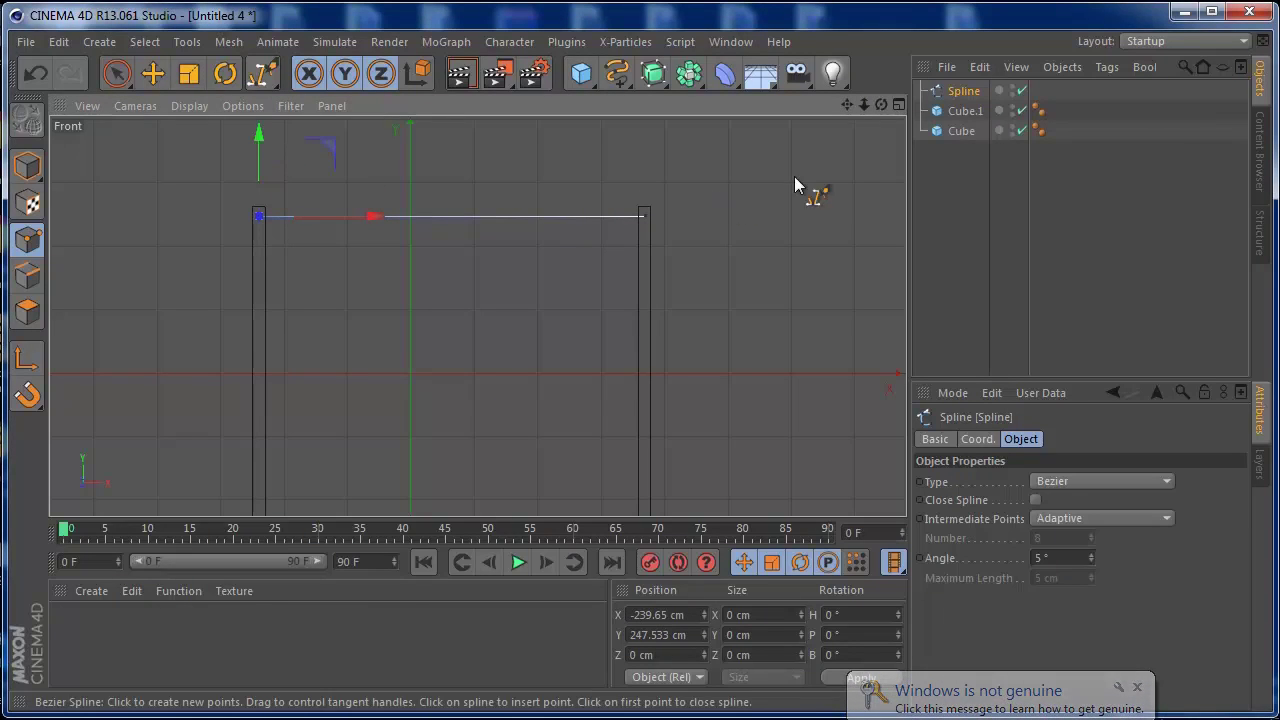
pyautogui.middleClick(700, 160)
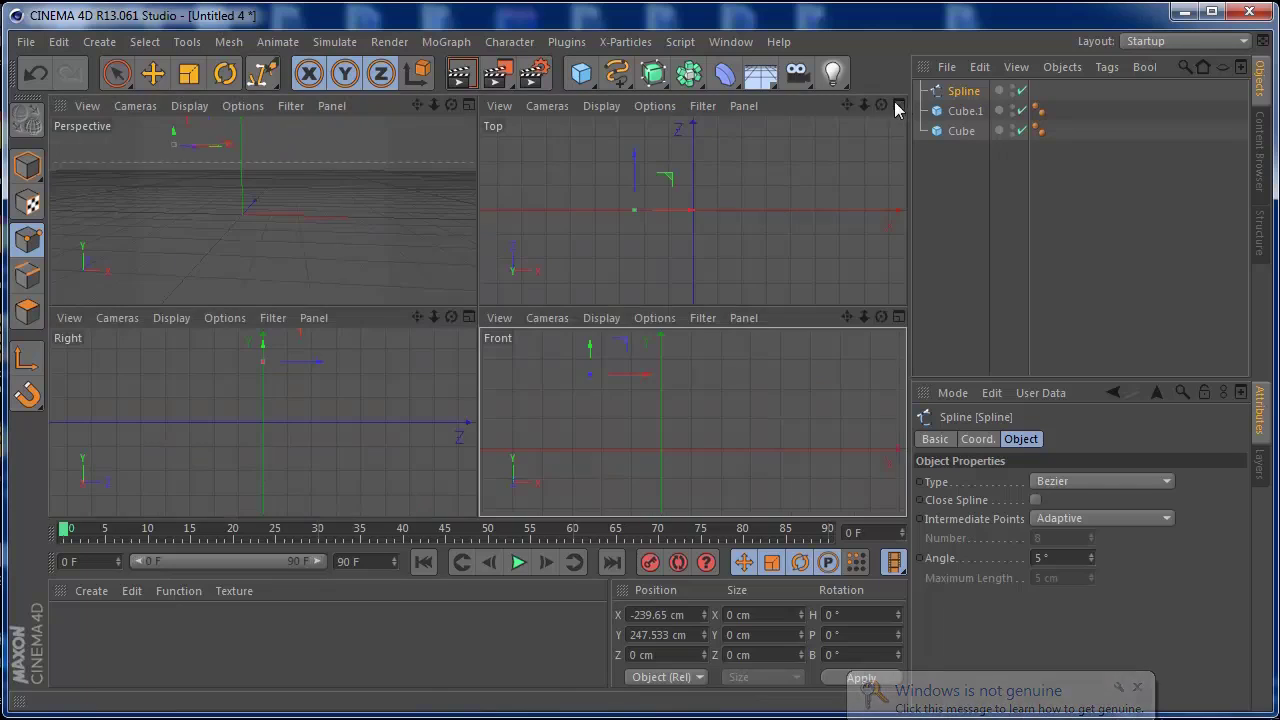
# - Preview the animation in the enlarged Perspective view, then rewind to frame 0
pyautogui.click(467, 106)
pyautogui.click(518, 562)
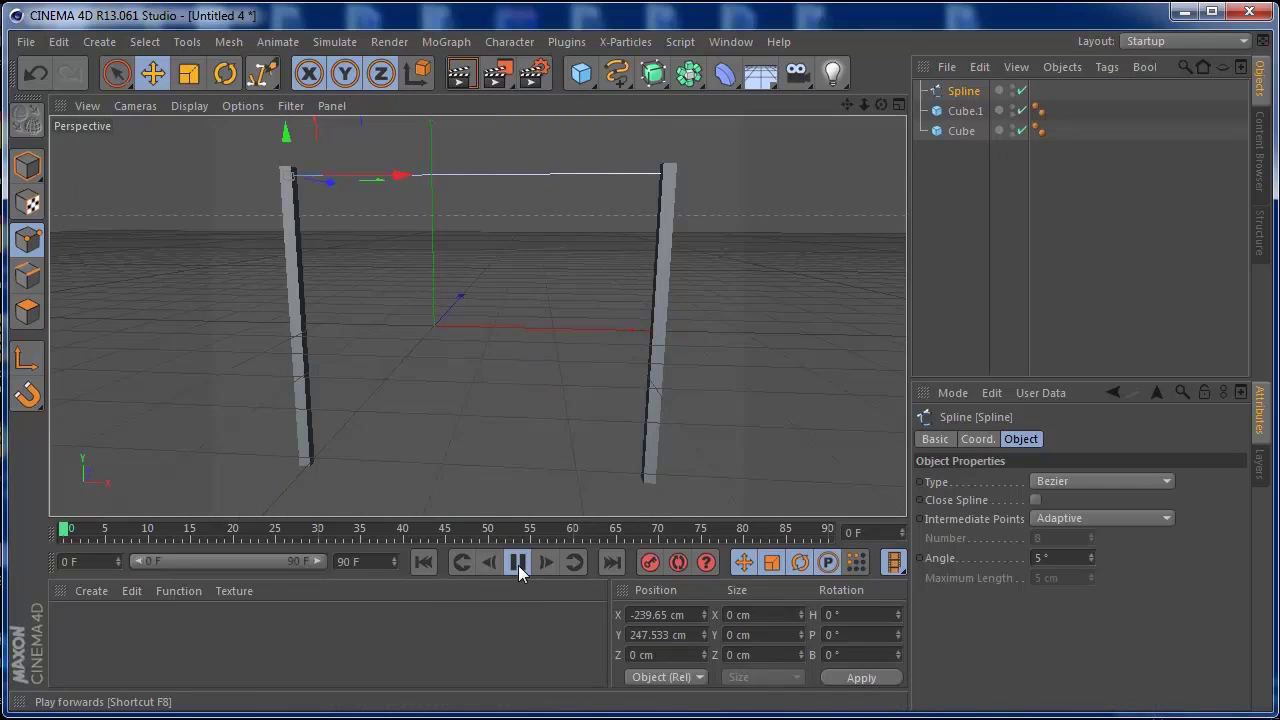
pyautogui.click(518, 562)
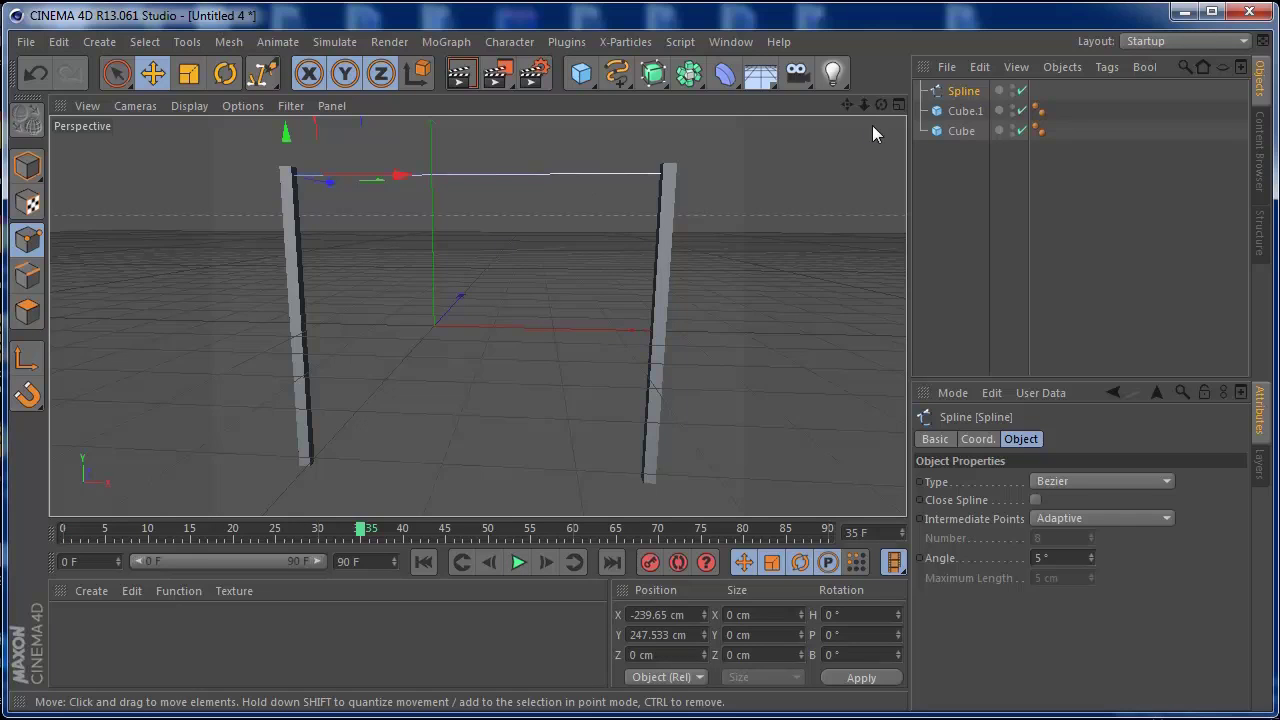
pyautogui.moveTo(881, 105); pyautogui.dragTo(740, 140)
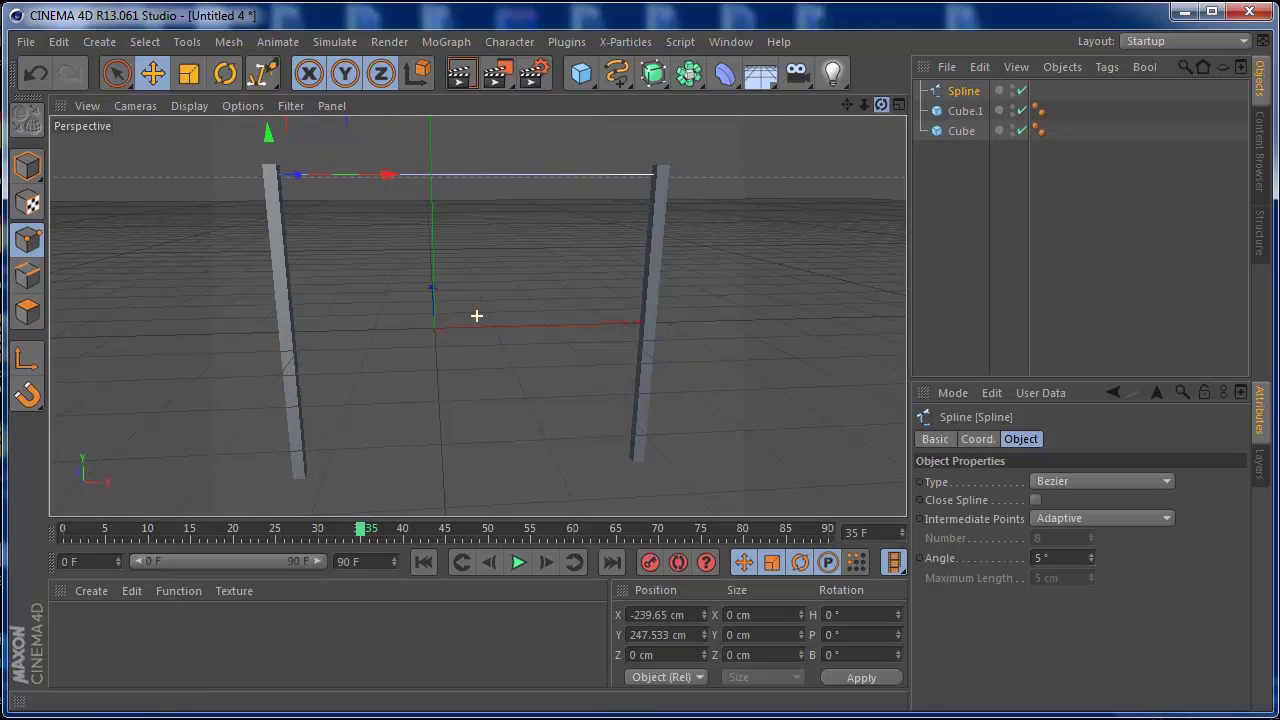
pyautogui.moveTo(864, 104); pyautogui.dragTo(591, 395)
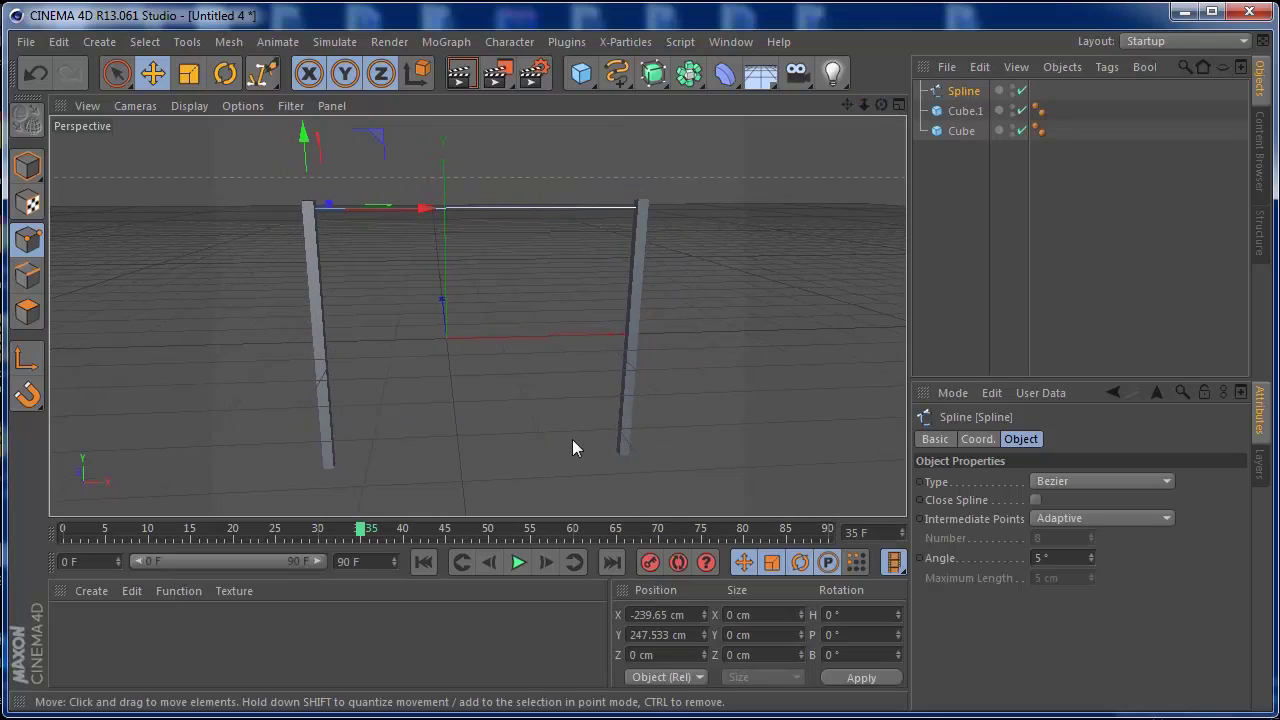
pyautogui.click(432, 560)
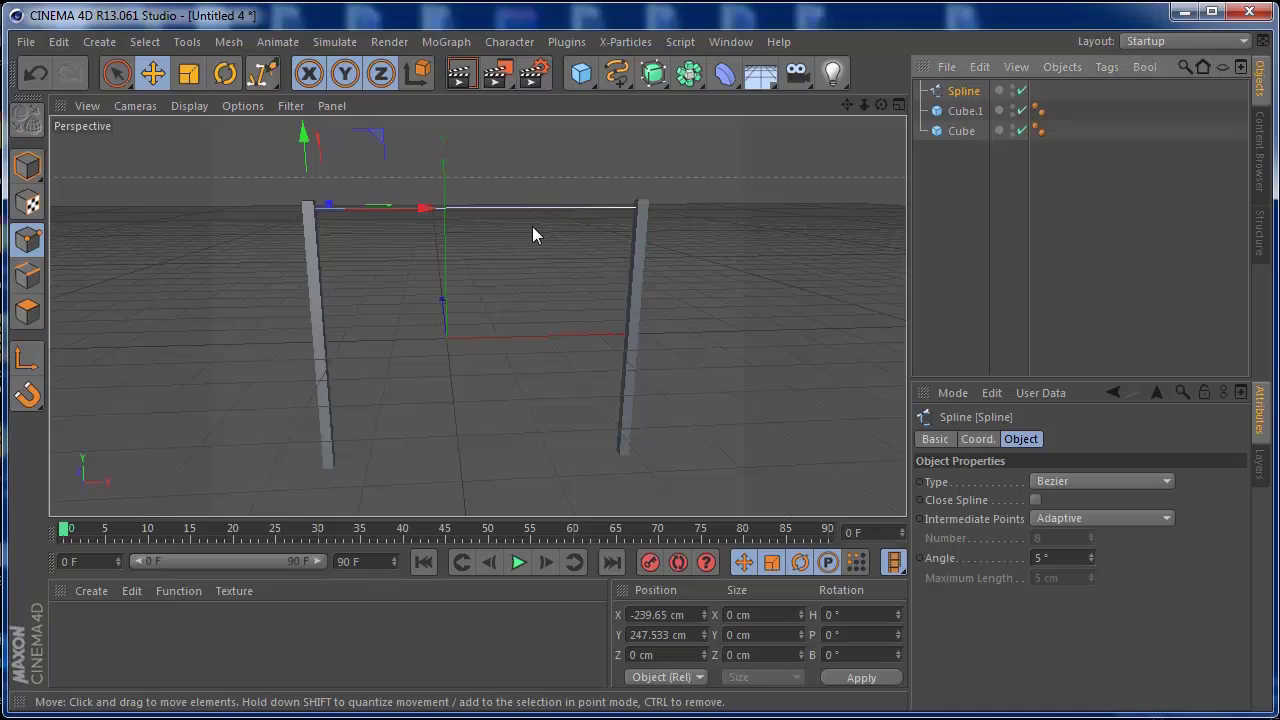
# - Move the spline's axis to the rope's middle at X 46.321 cm with Enable Axis
pyautogui.click(27, 358)
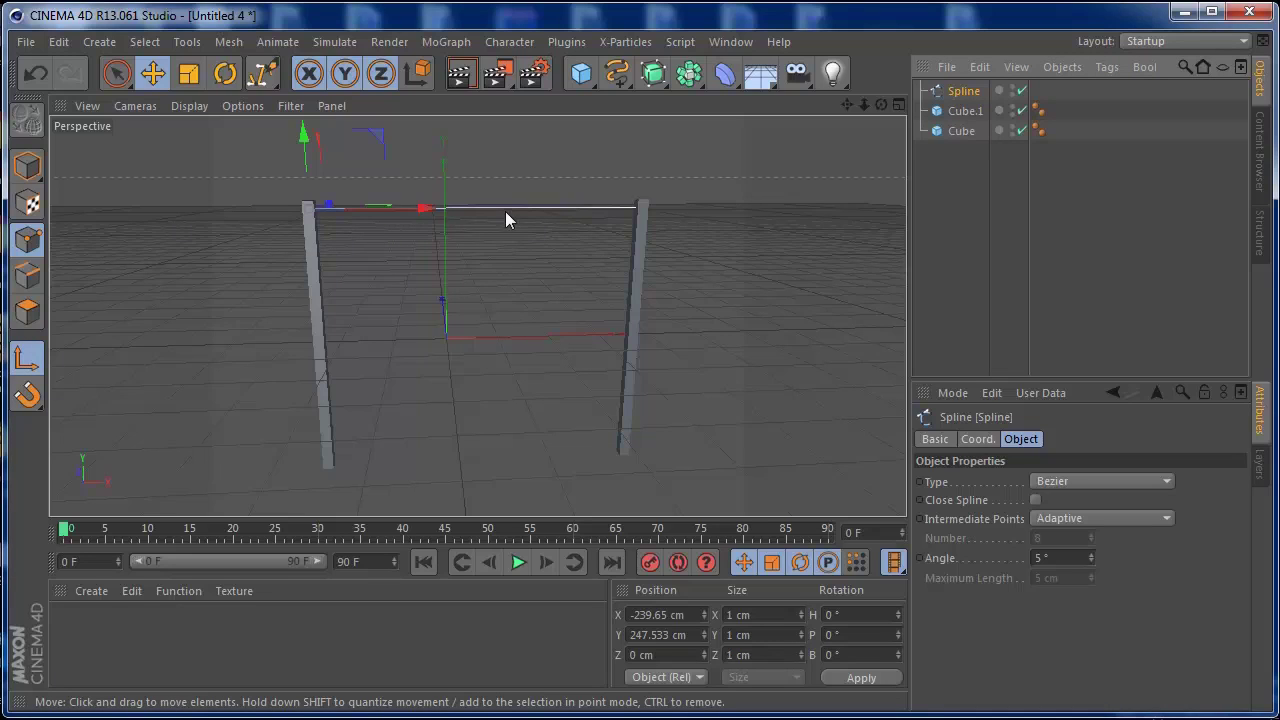
pyautogui.moveTo(428, 210); pyautogui.dragTo(578, 206)
pyautogui.click(27, 358)
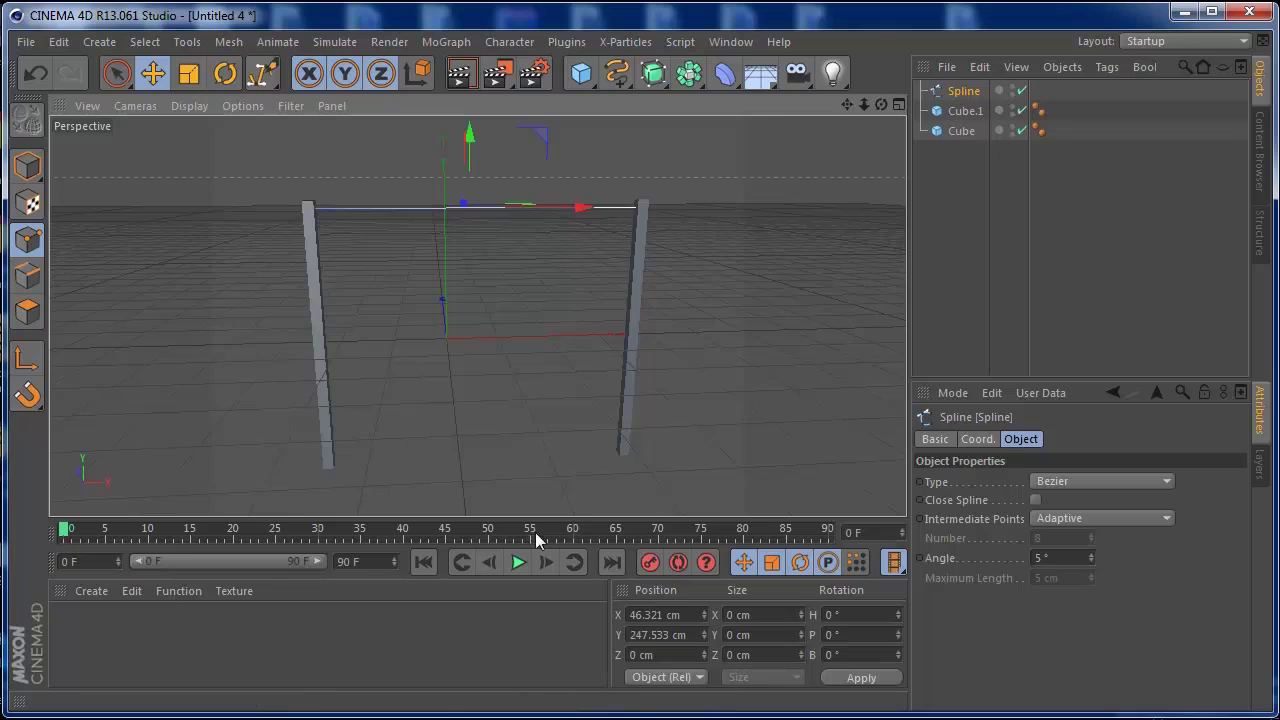
# - Select all spline points and subdivide the spline with 35 subdivisions
pyautogui.rightClick(464, 211)
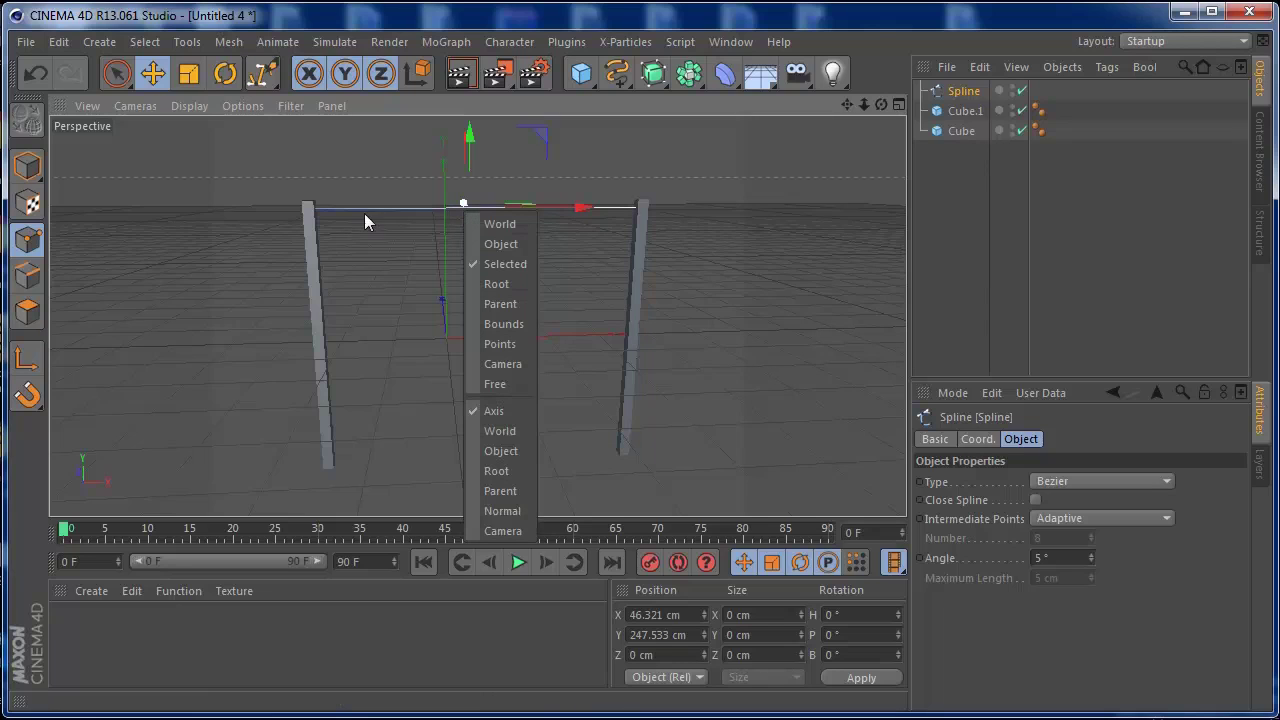
pyautogui.click(144, 41)
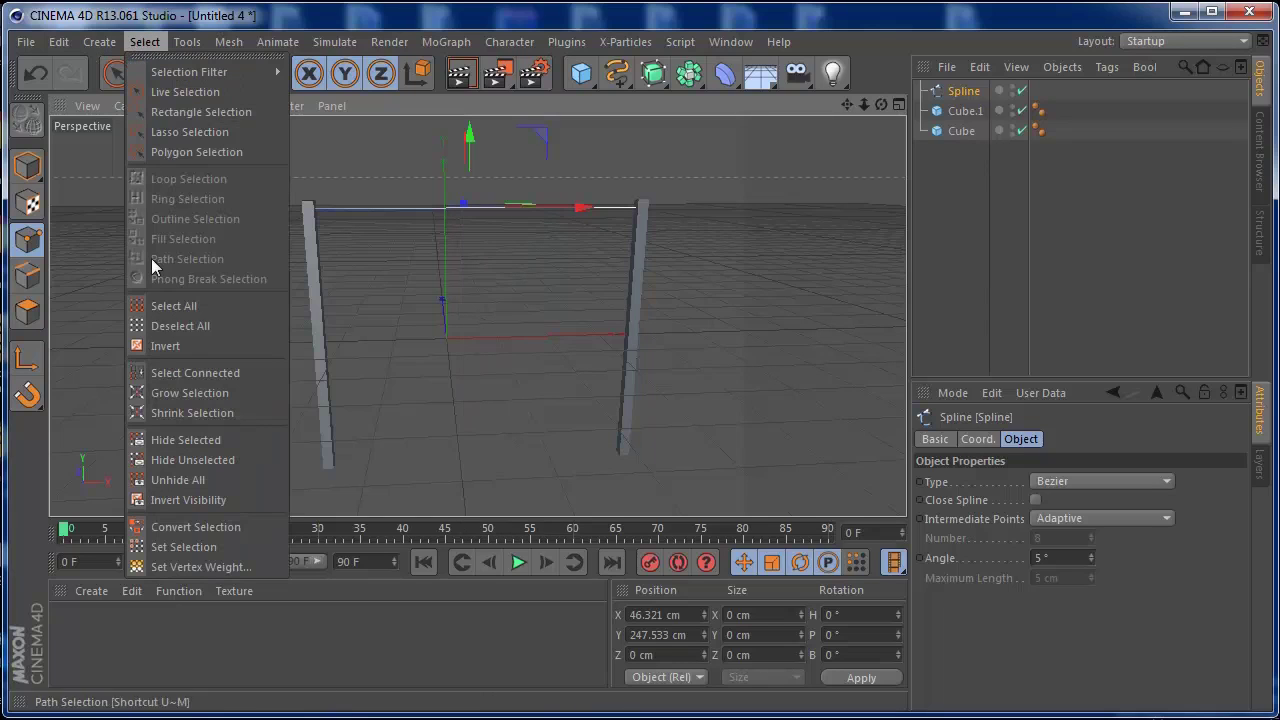
pyautogui.click(171, 305)
pyautogui.rightClick(448, 217)
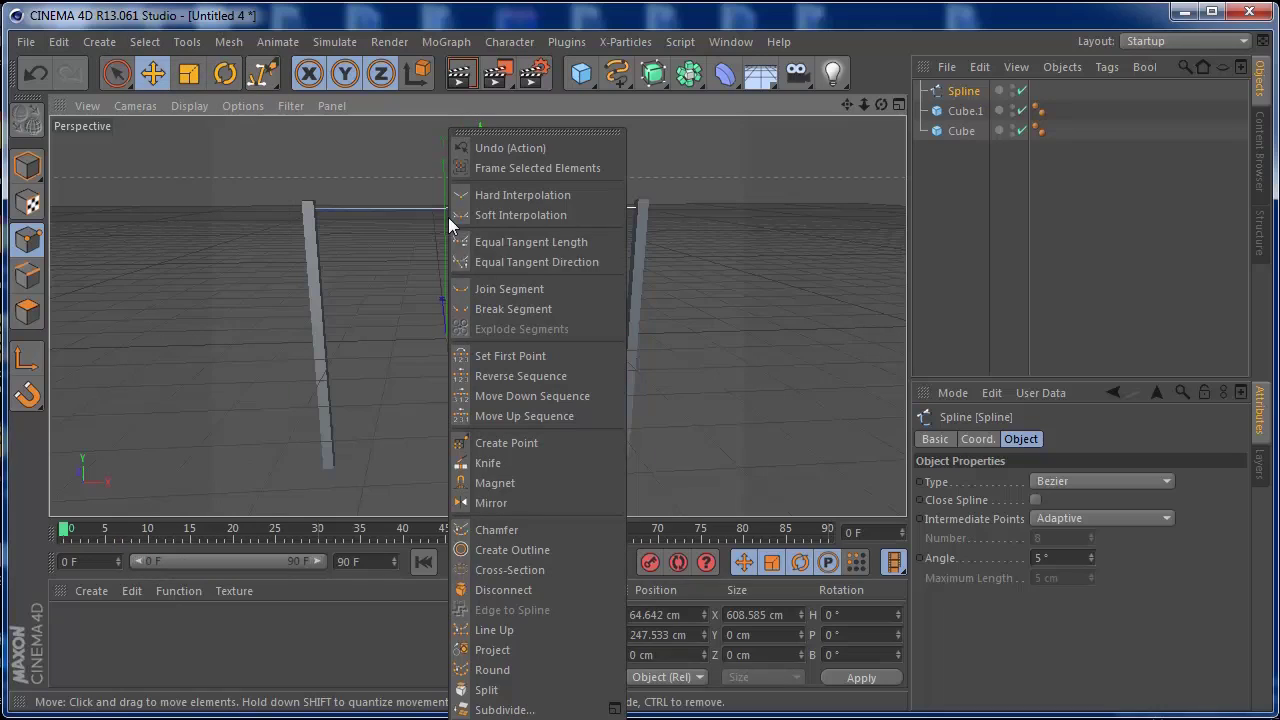
pyautogui.click(606, 709)
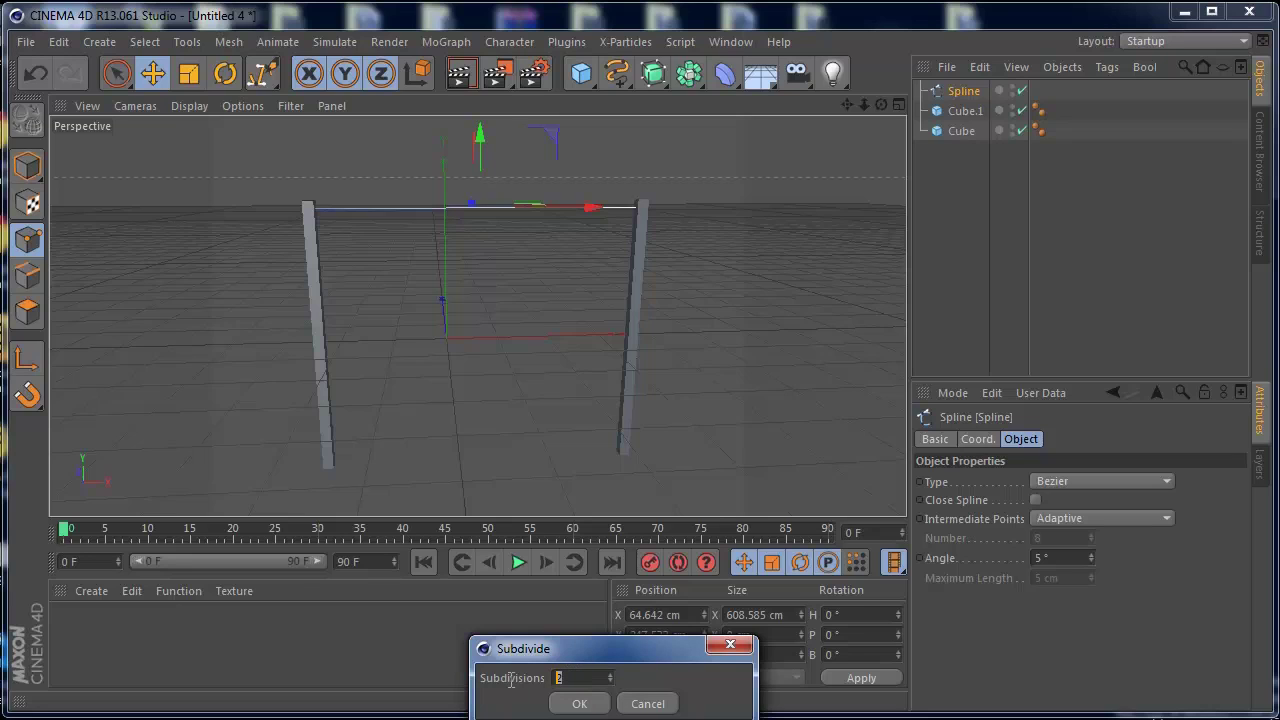
pyautogui.write('5')
pyautogui.press('Return')
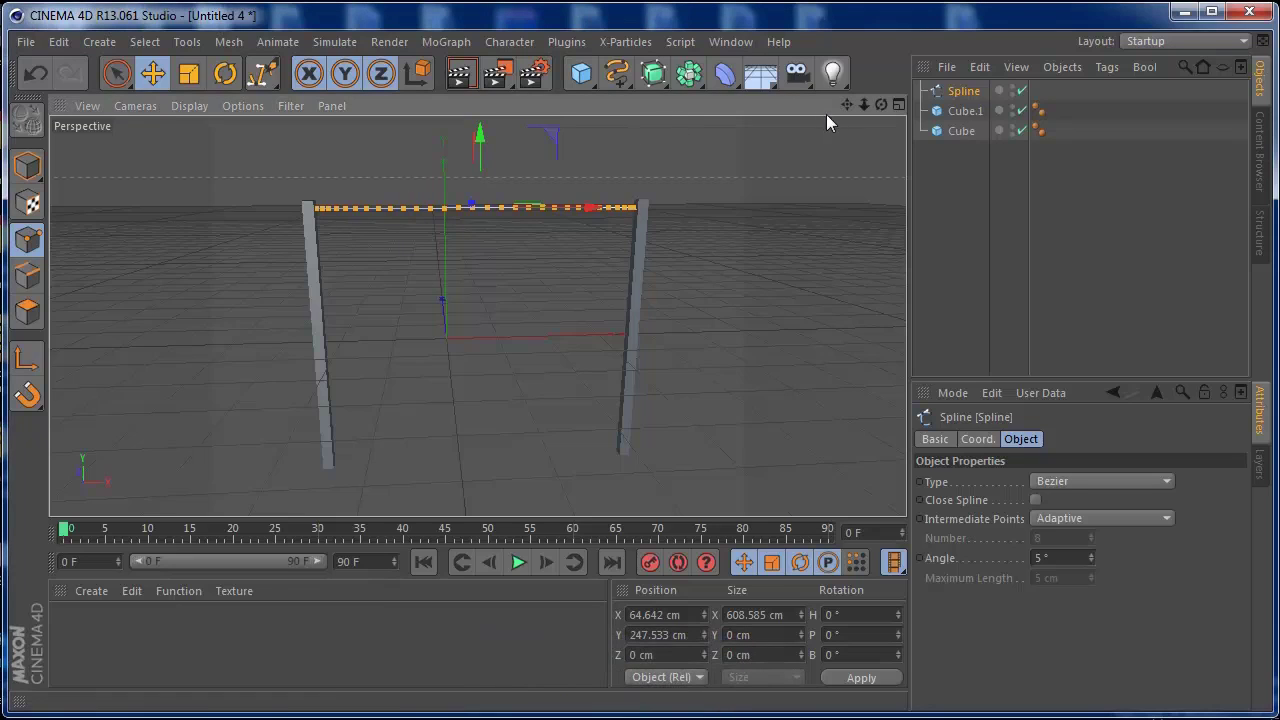
# - Frame the spline in the Front view and select only its left end point with Live Selection
pyautogui.click(900, 104)
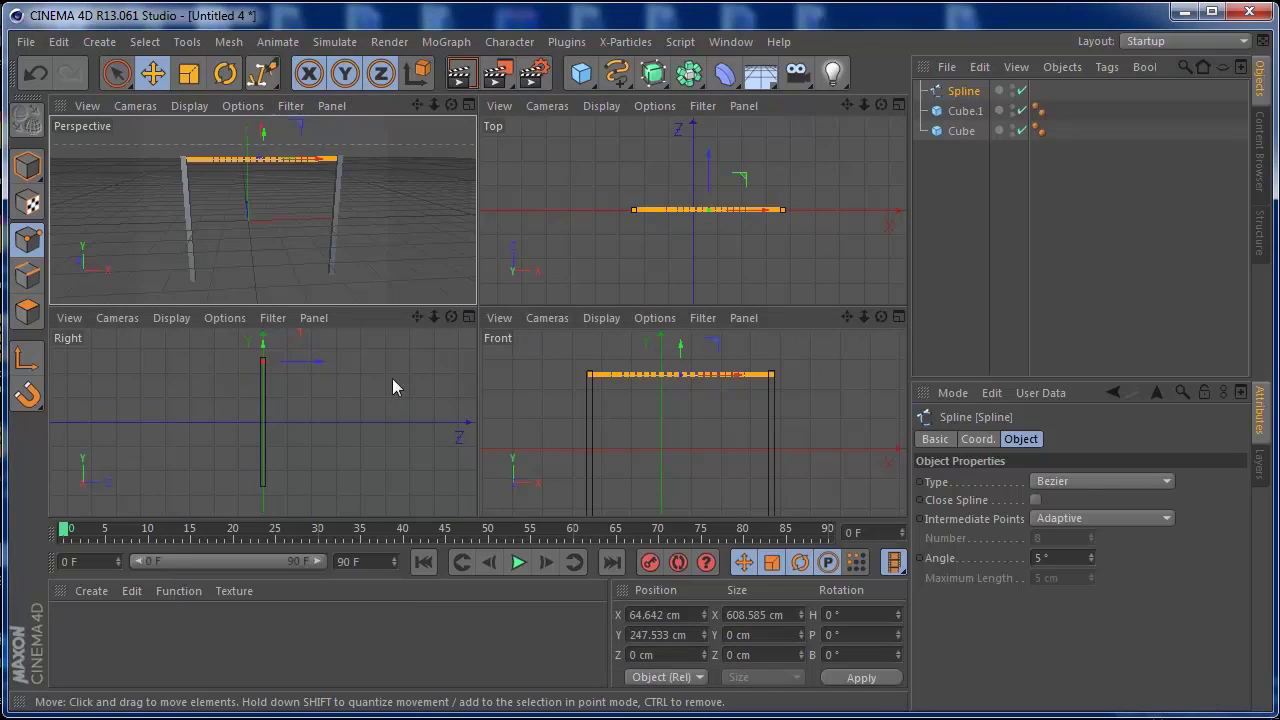
pyautogui.click(899, 317)
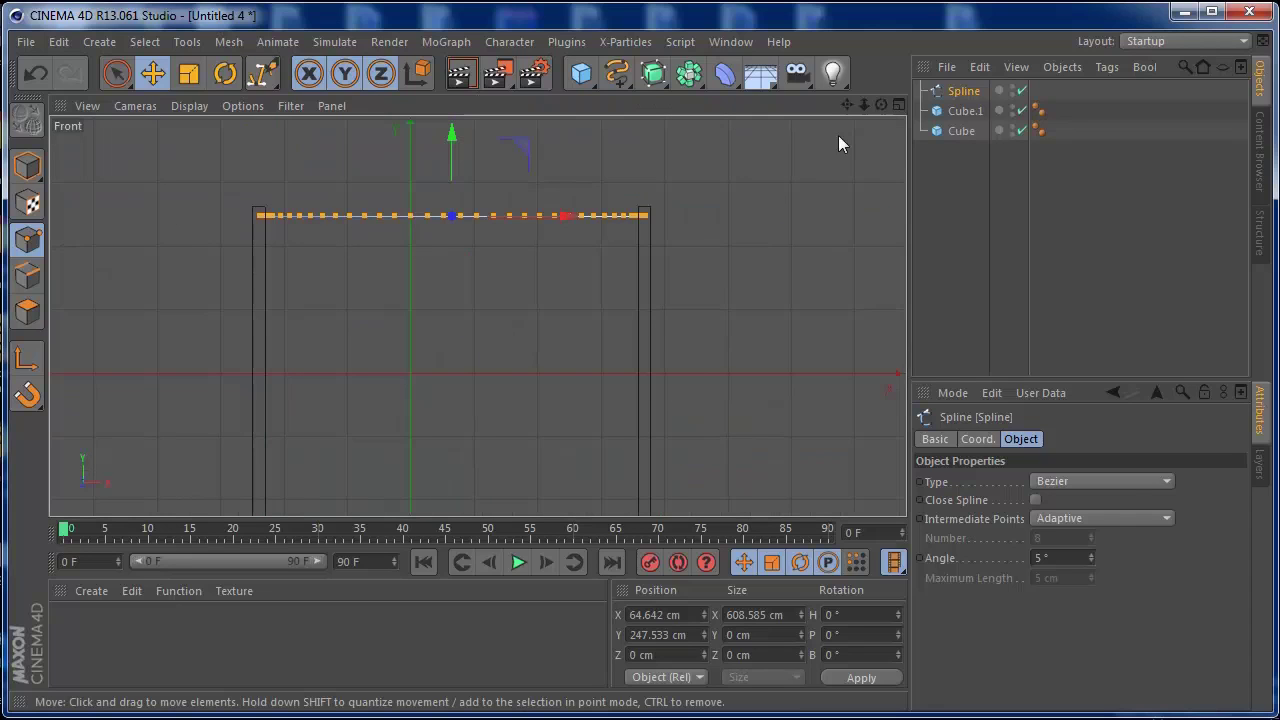
pyautogui.moveTo(847, 104); pyautogui.dragTo(477, 317)
pyautogui.moveTo(864, 104); pyautogui.dragTo(925, 112)
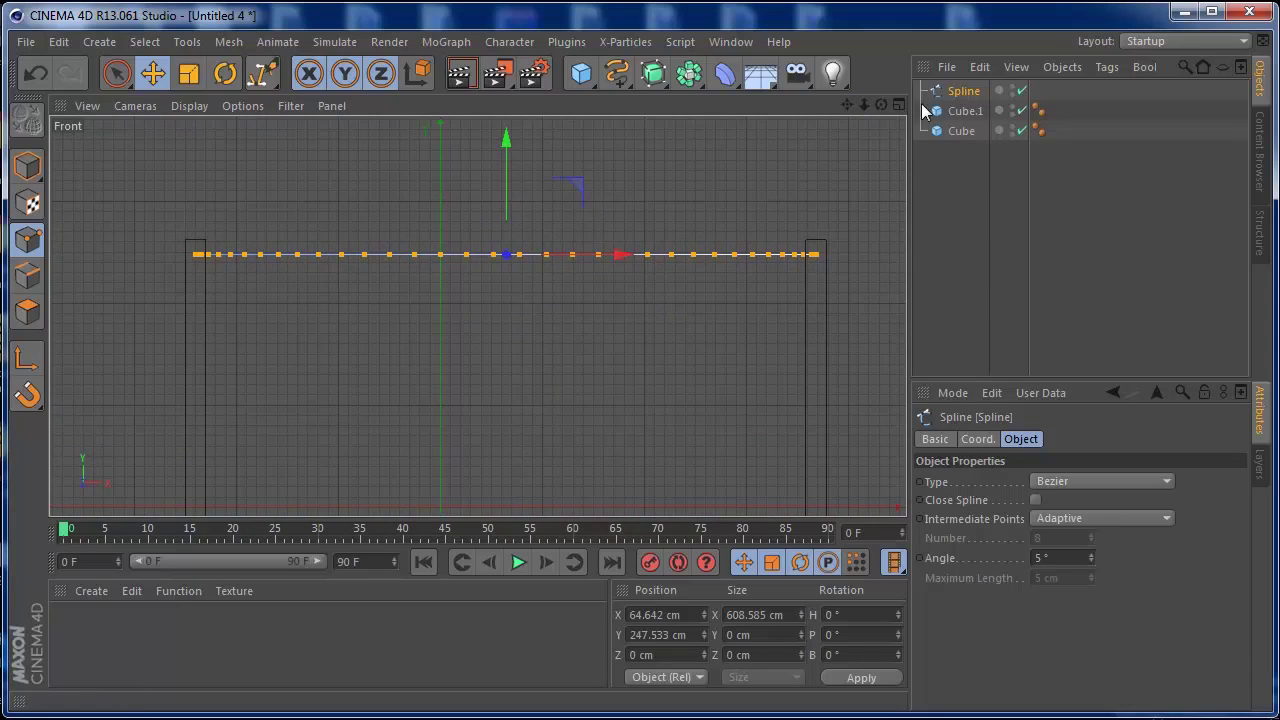
pyautogui.moveTo(131, 82); pyautogui.dragTo(143, 92)
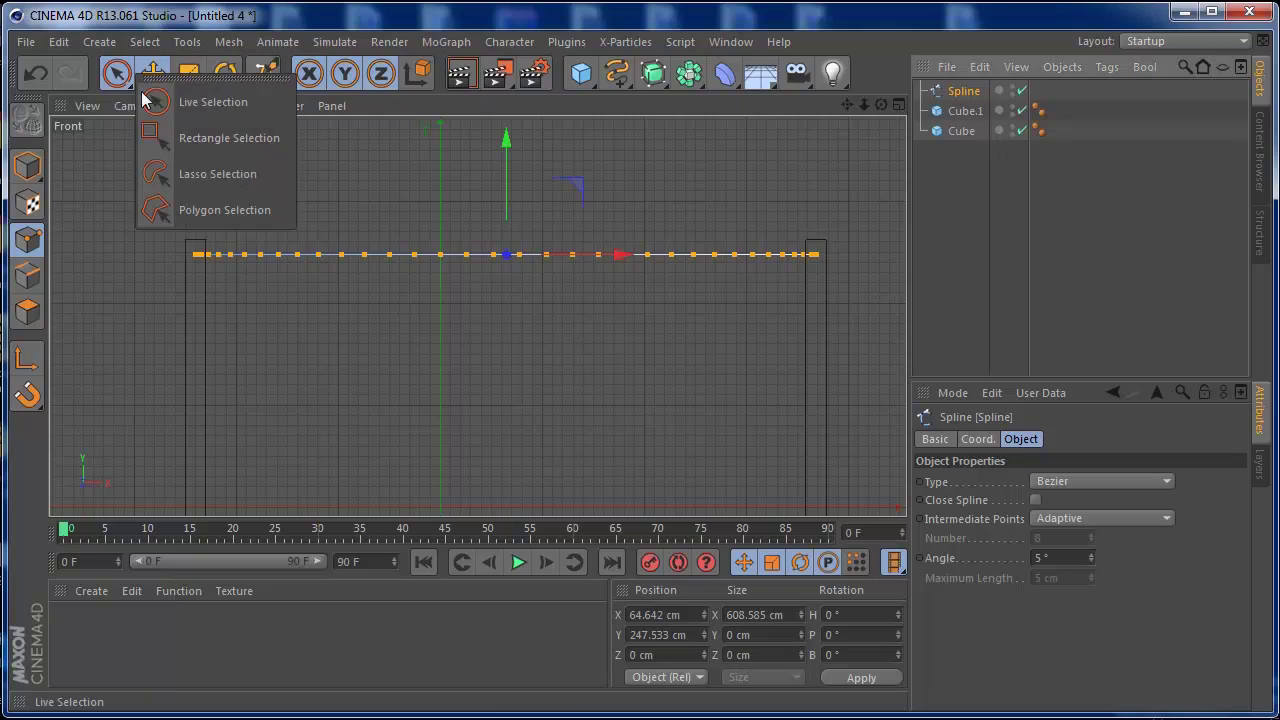
pyautogui.click(180, 103)
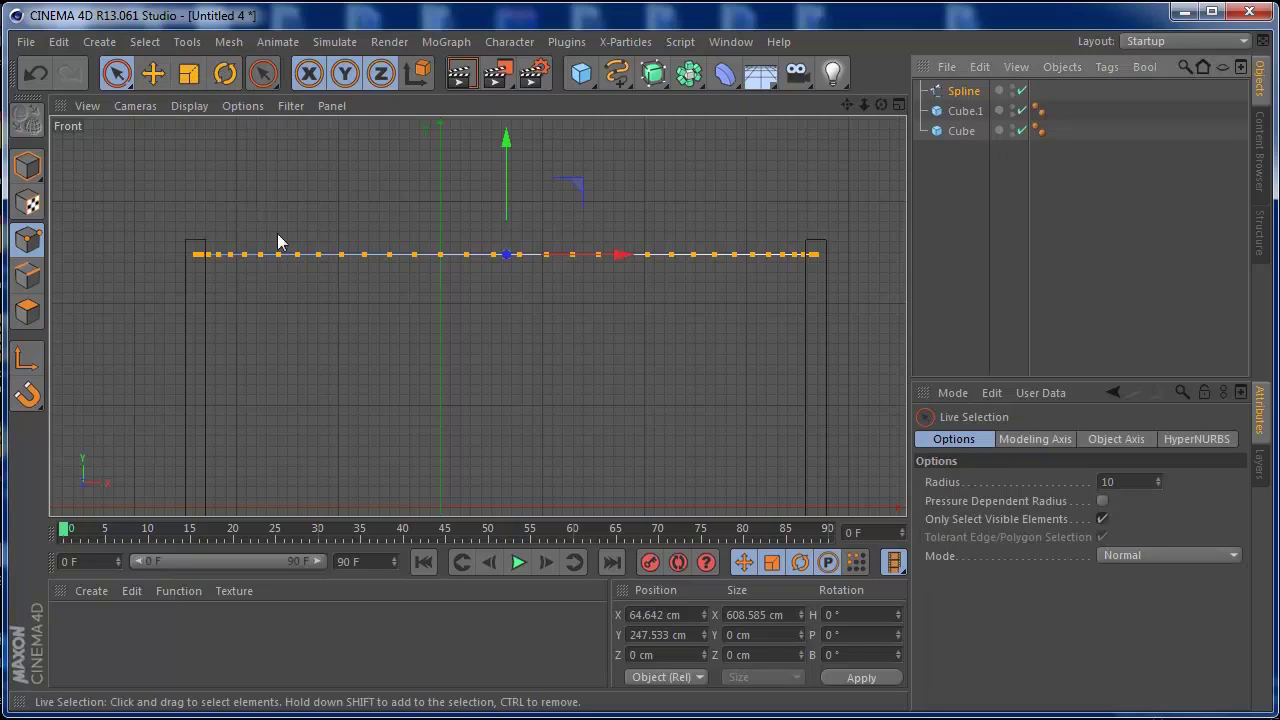
pyautogui.click(195, 253)
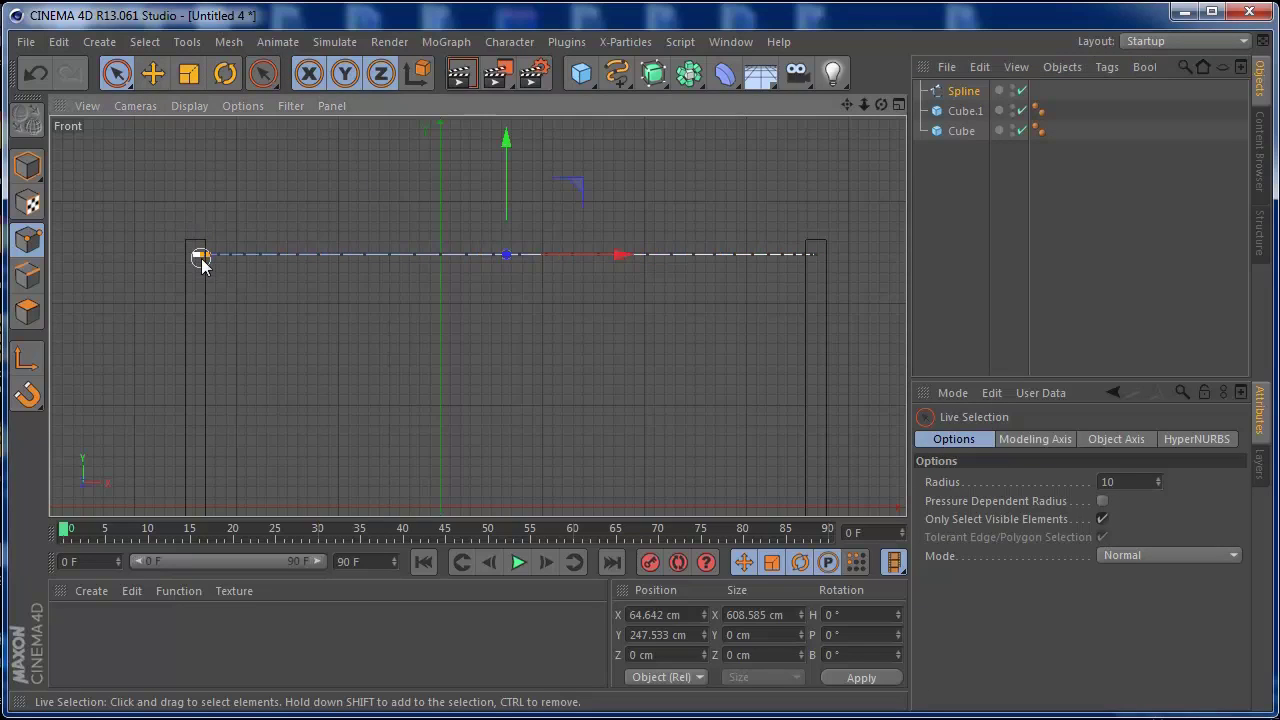
pyautogui.click(197, 254)
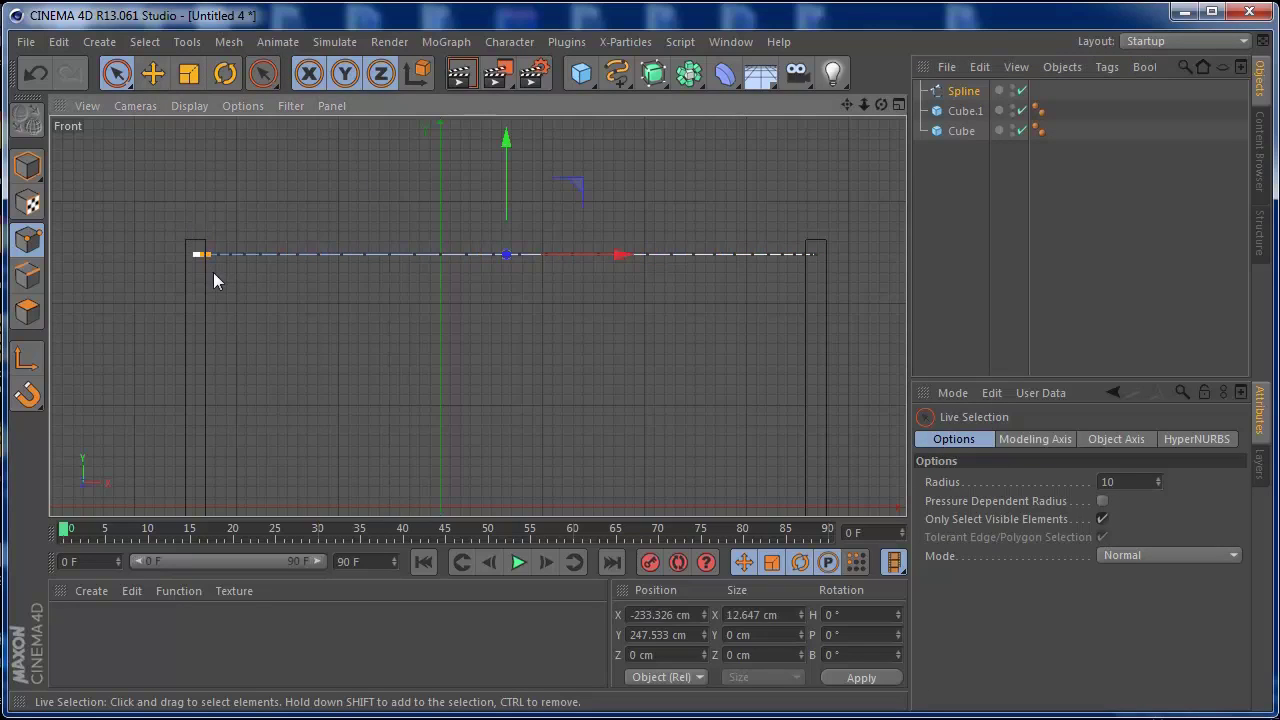
# - Add two hair Constraint tags to the Spline
pyautogui.rightClick(962, 92)
pyautogui.moveTo(1035, 103)
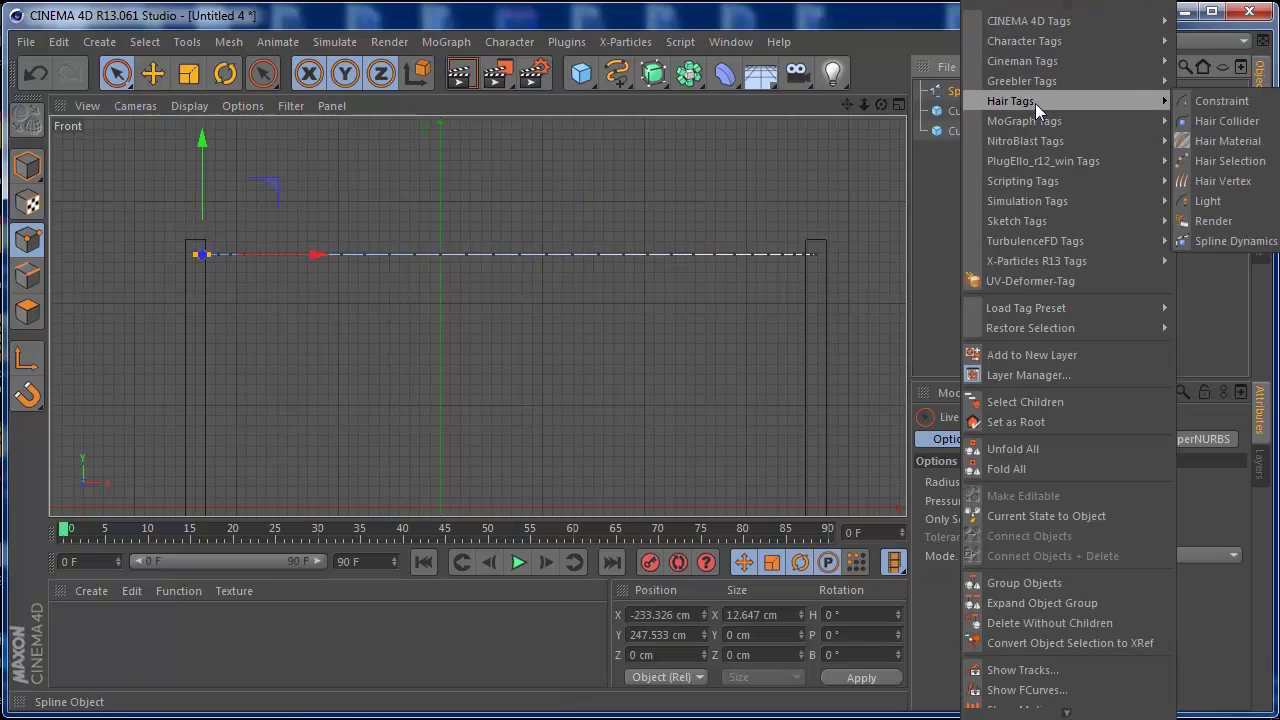
pyautogui.click(1200, 102)
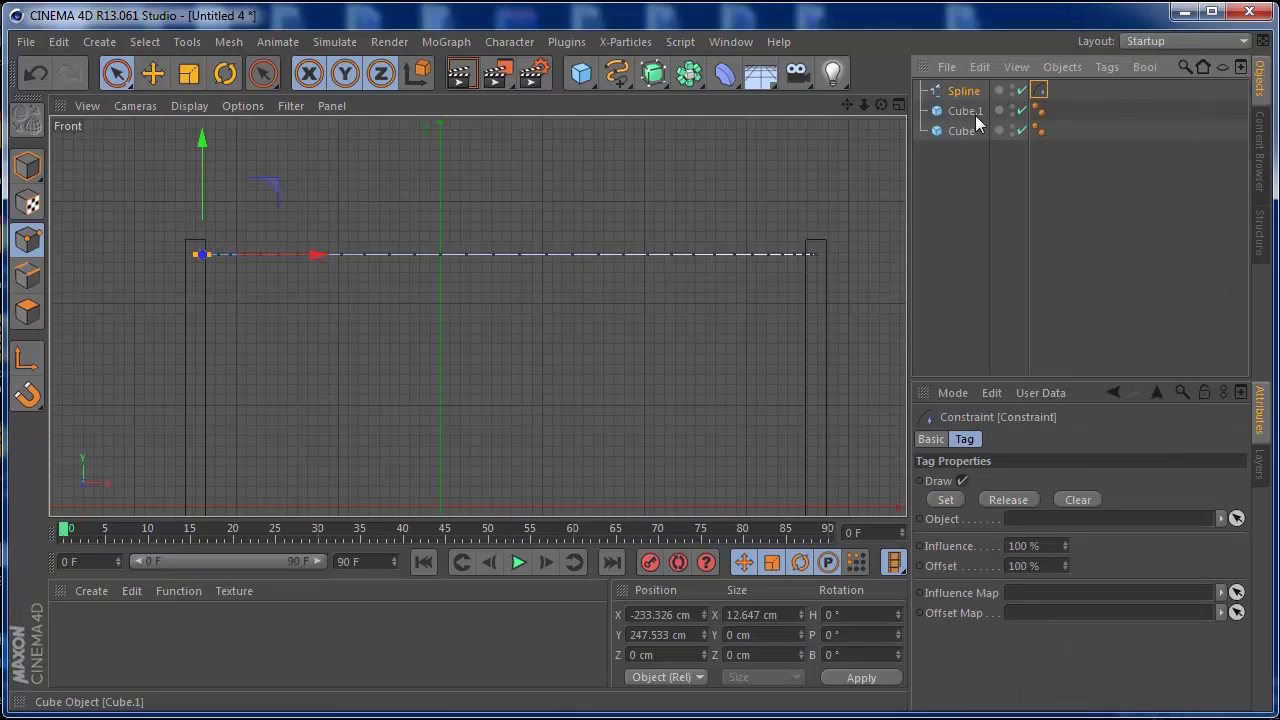
pyautogui.rightClick(957, 90)
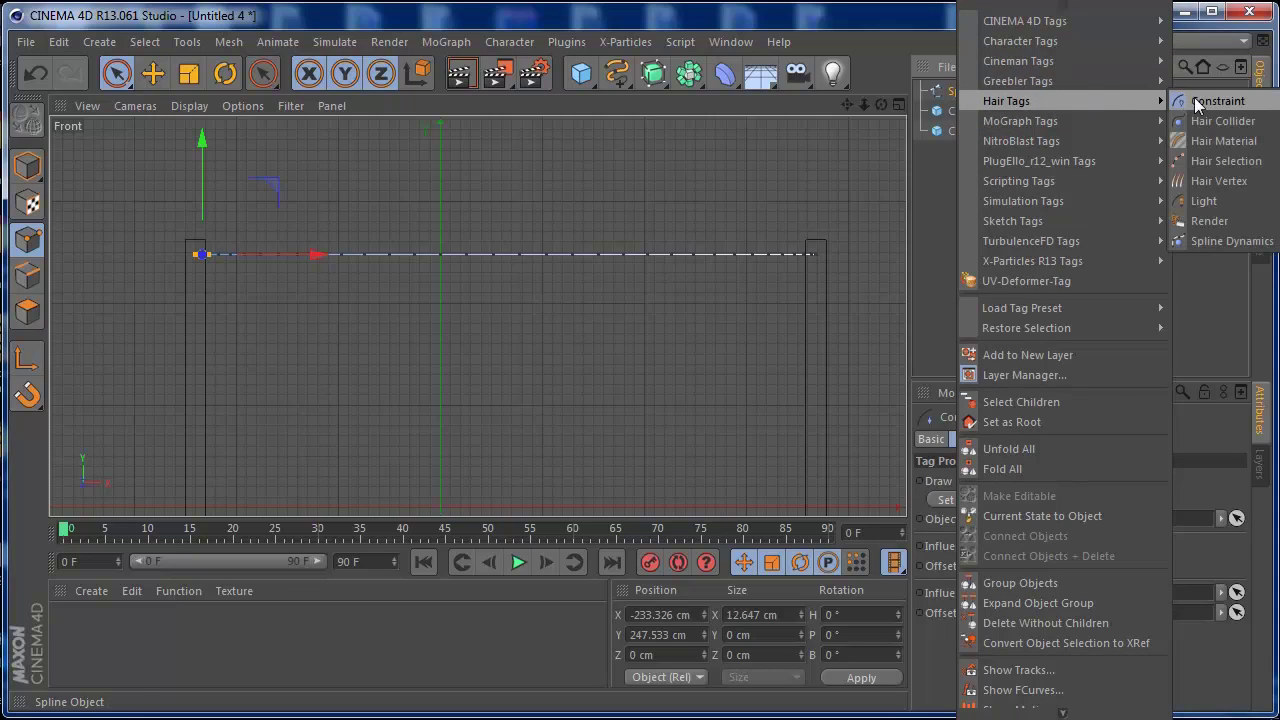
pyautogui.click(1195, 101)
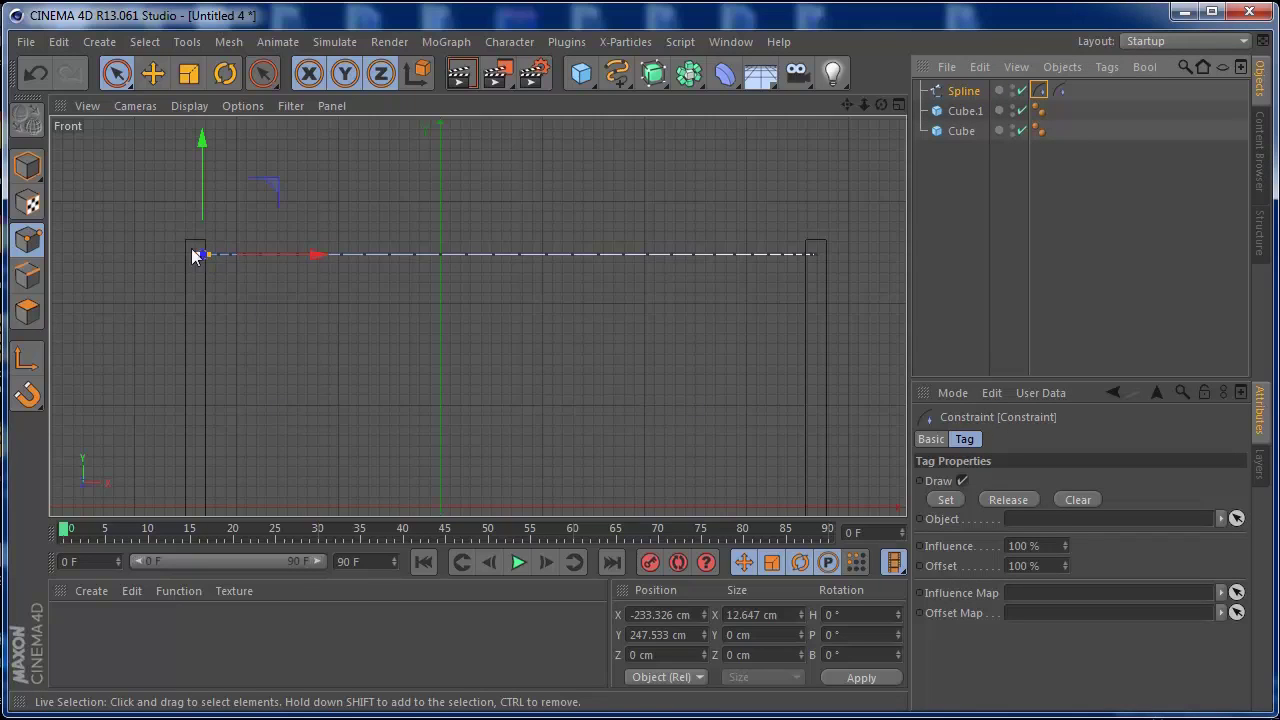
# - Anchor the spline's left end point to Cube through the first Constraint tag
pyautogui.click(961, 130)
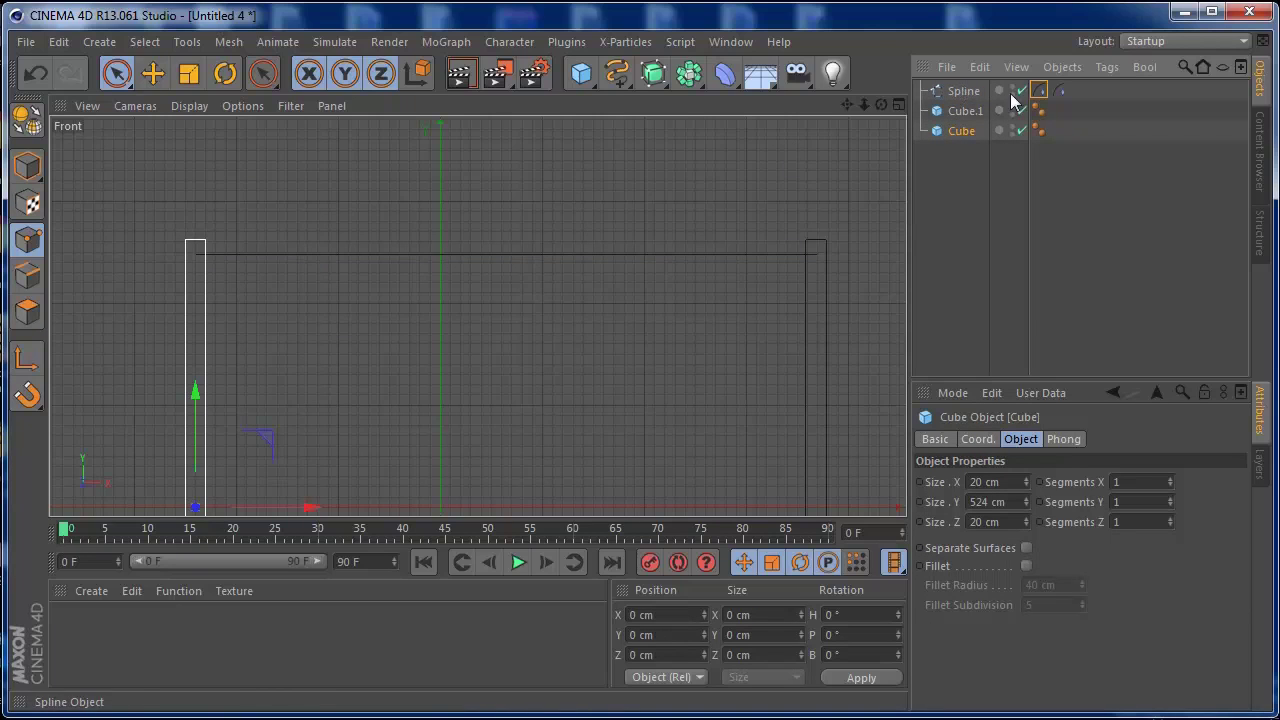
pyautogui.click(1039, 91)
pyautogui.click(960, 92)
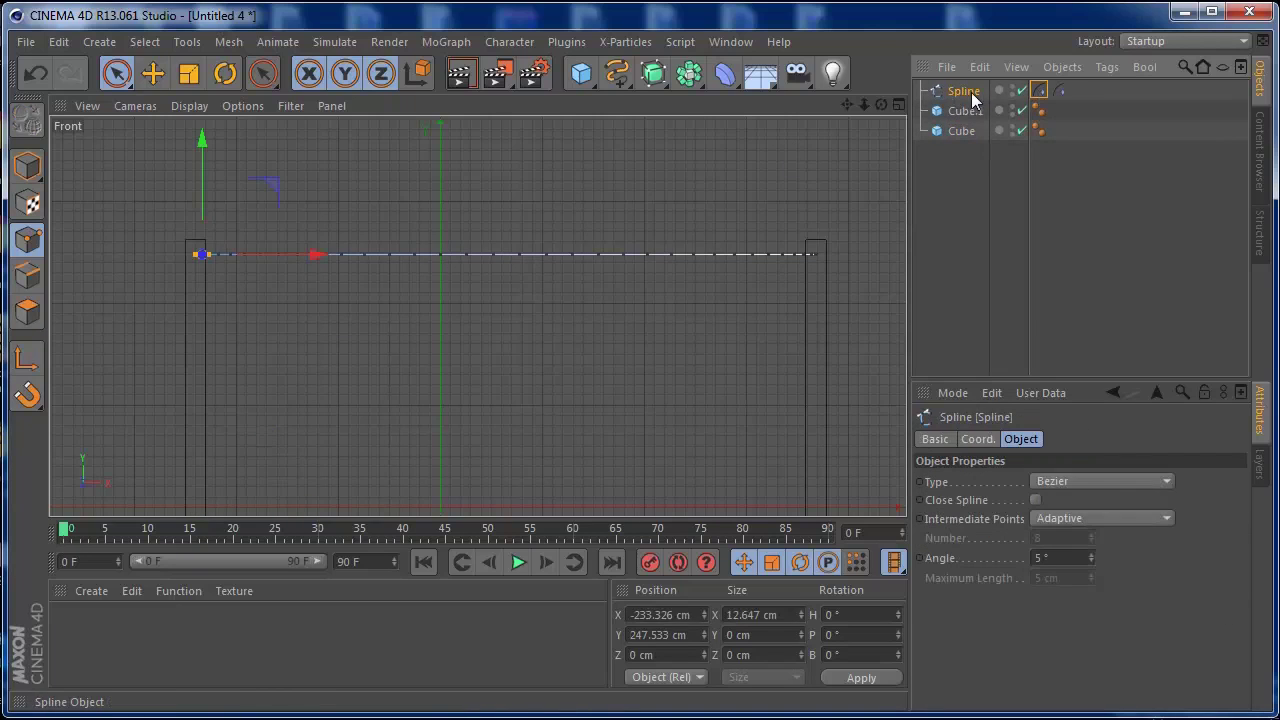
pyautogui.click(1040, 91)
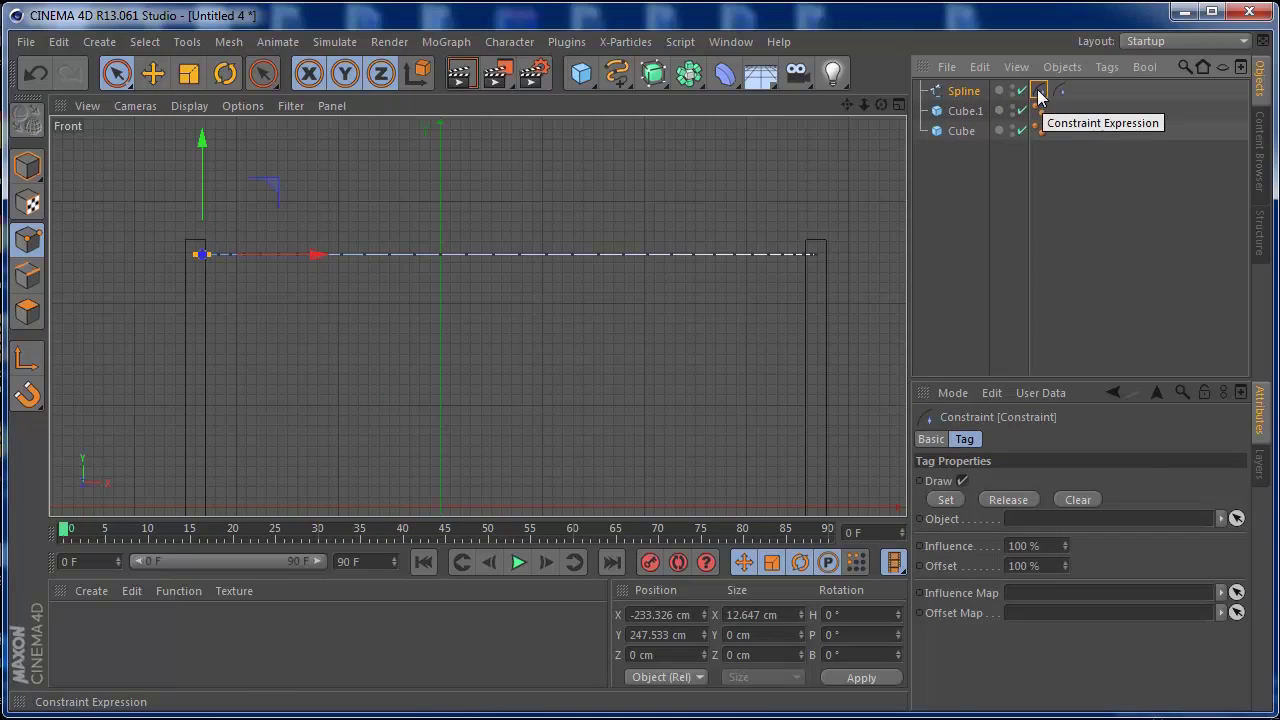
pyautogui.moveTo(947, 130); pyautogui.dragTo(1030, 516)
pyautogui.click(946, 500)
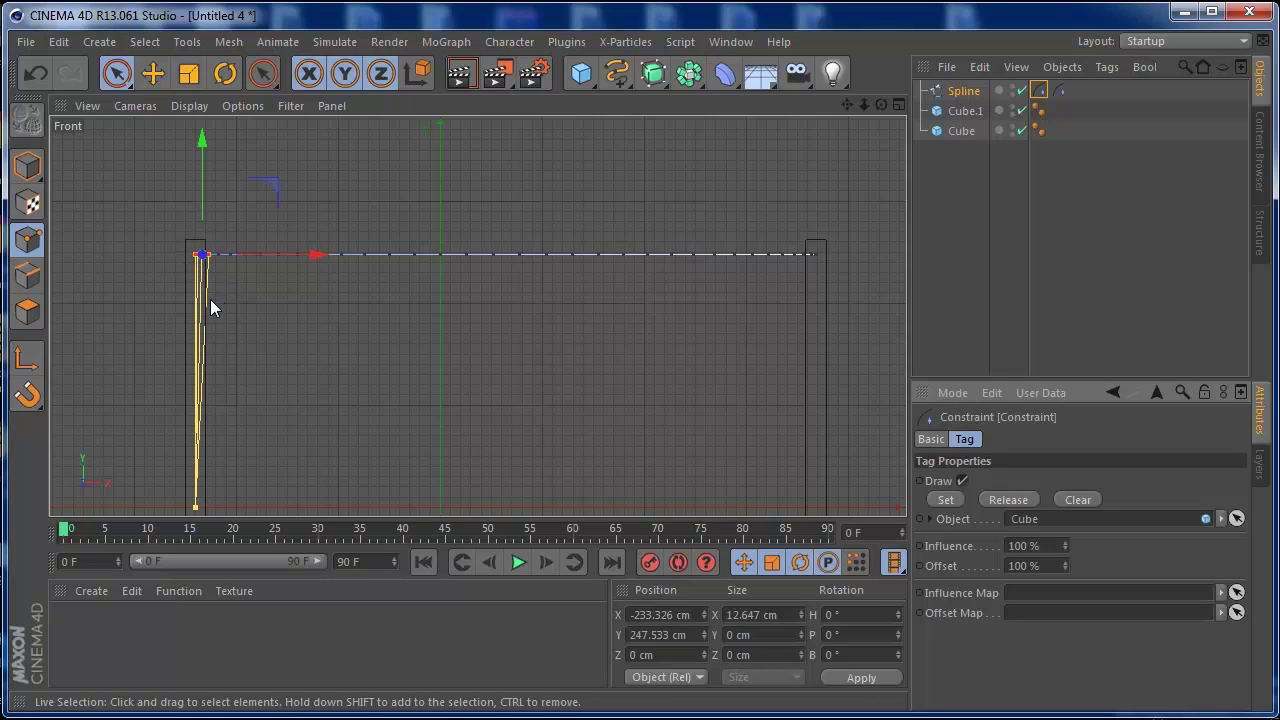
# - Anchor the spline's right end point to Cube.1 through the second Constraint tag
pyautogui.click(1059, 92)
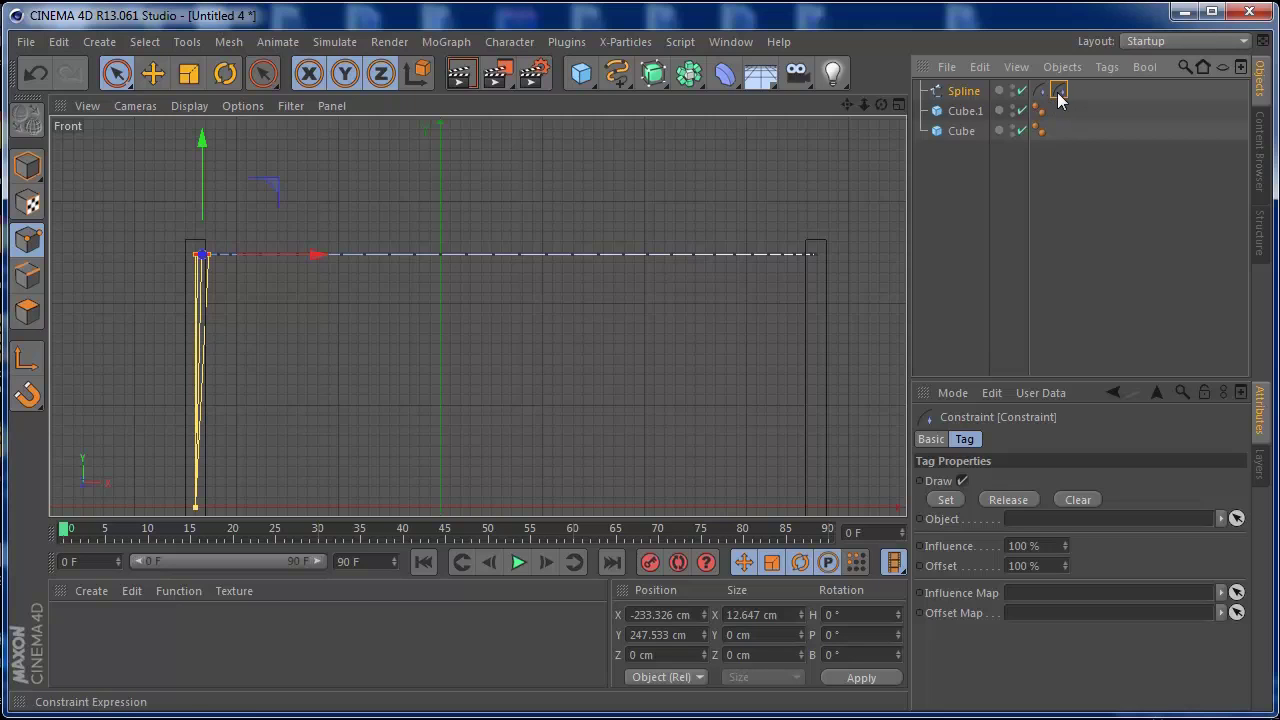
pyautogui.moveTo(852, 104); pyautogui.dragTo(672, 131)
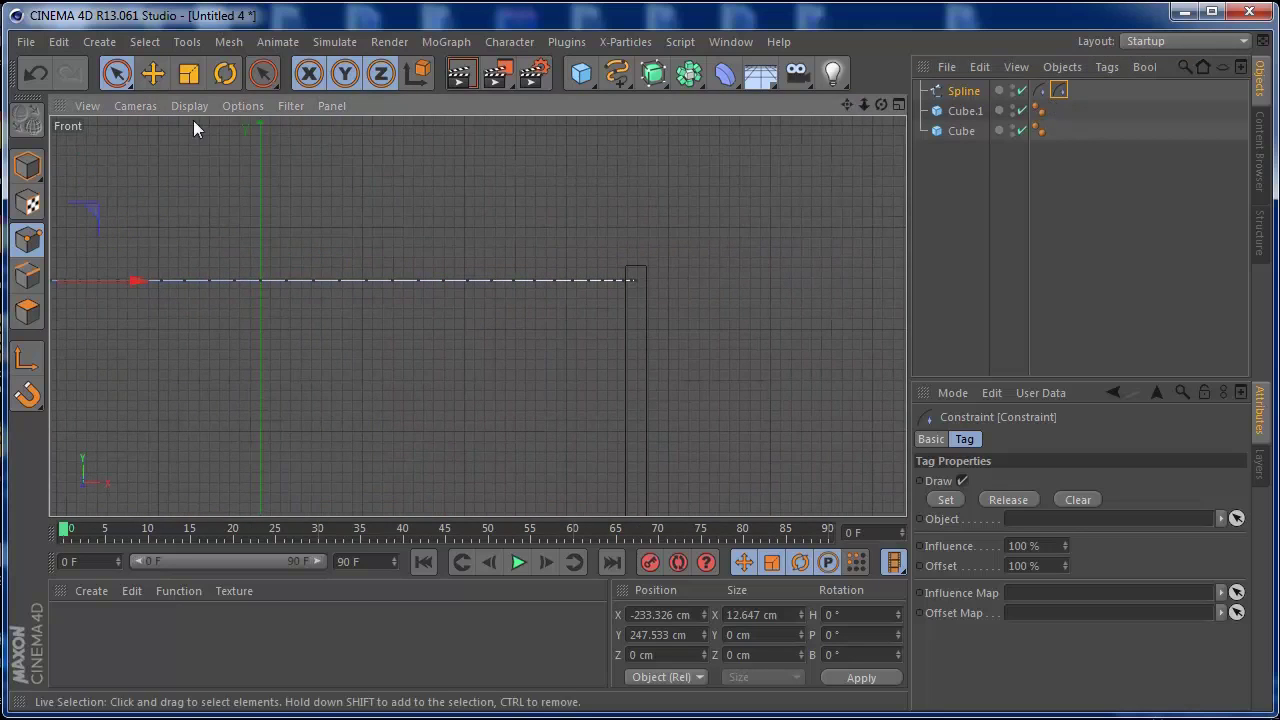
pyautogui.click(632, 281)
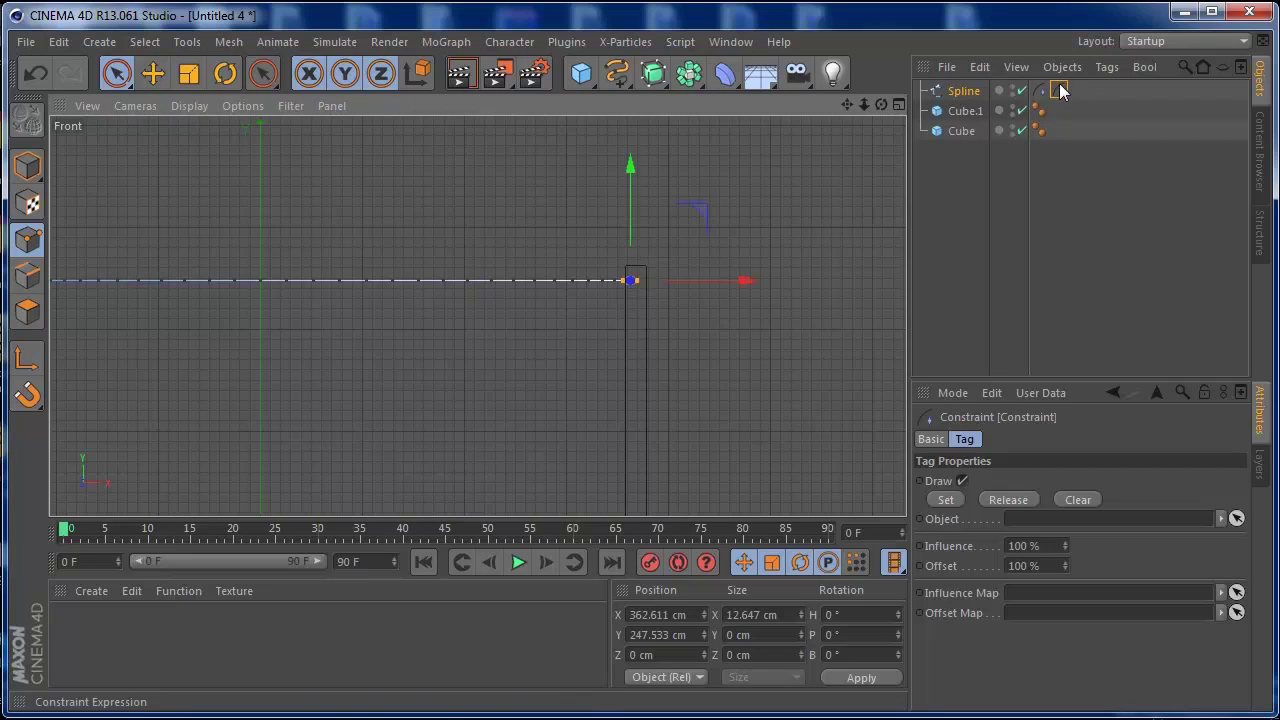
pyautogui.moveTo(963, 113); pyautogui.dragTo(1063, 521)
pyautogui.click(950, 500)
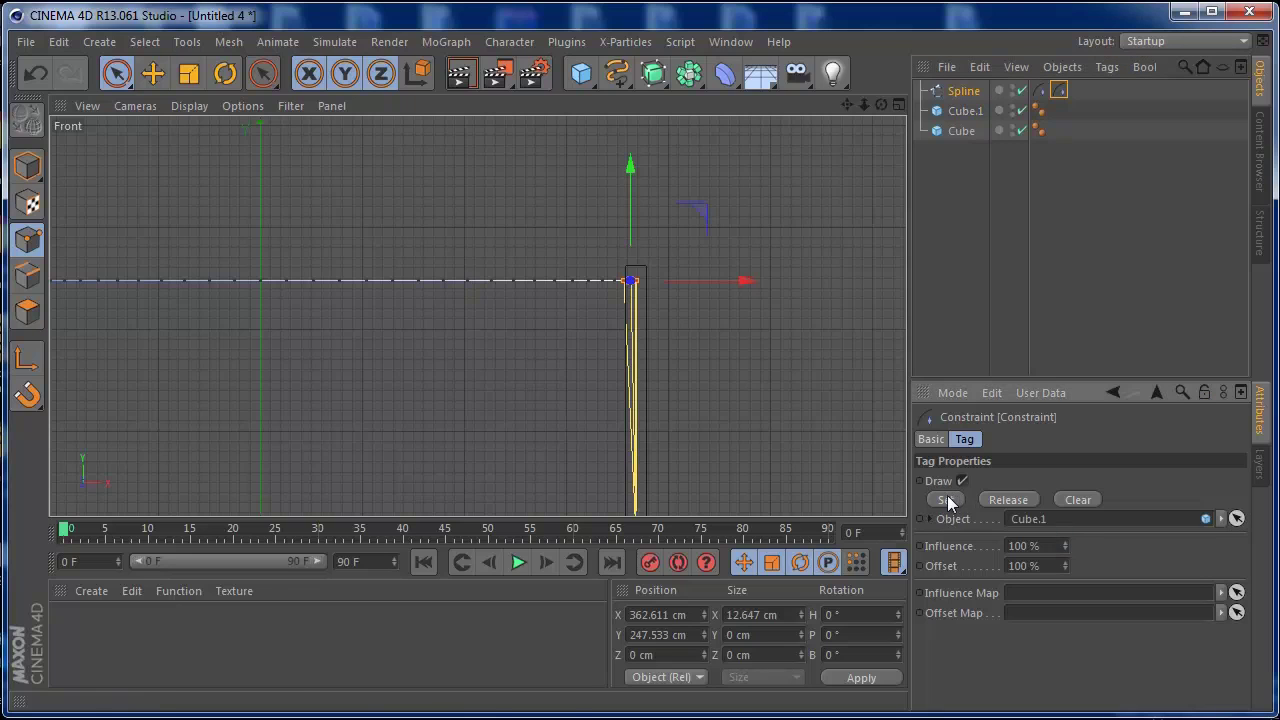
# - Play the animation in the Perspective view to test the constraints, then rewind to frame 0
pyautogui.moveTo(847, 104)
pyautogui.mouseDown()
pyautogui.moveTo(477, 314)
pyautogui.moveTo(864, 104)
pyautogui.mouseUp()
pyautogui.click(898, 105)
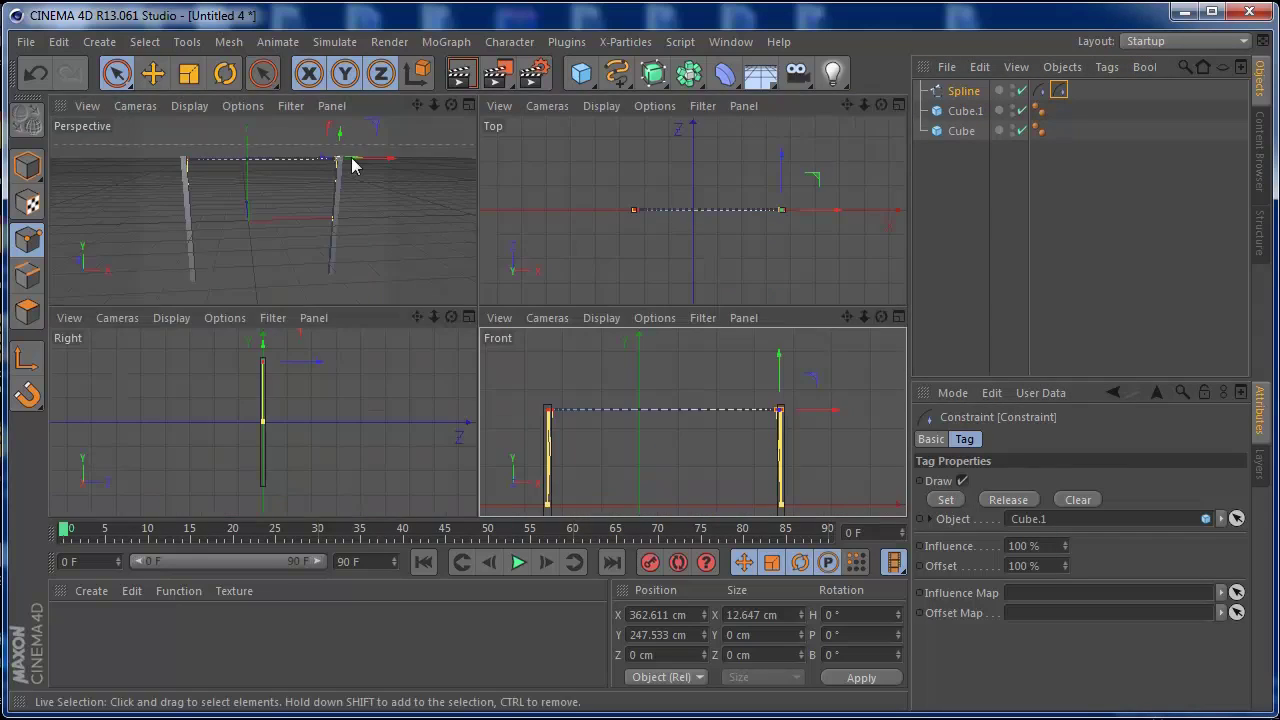
pyautogui.click(472, 105)
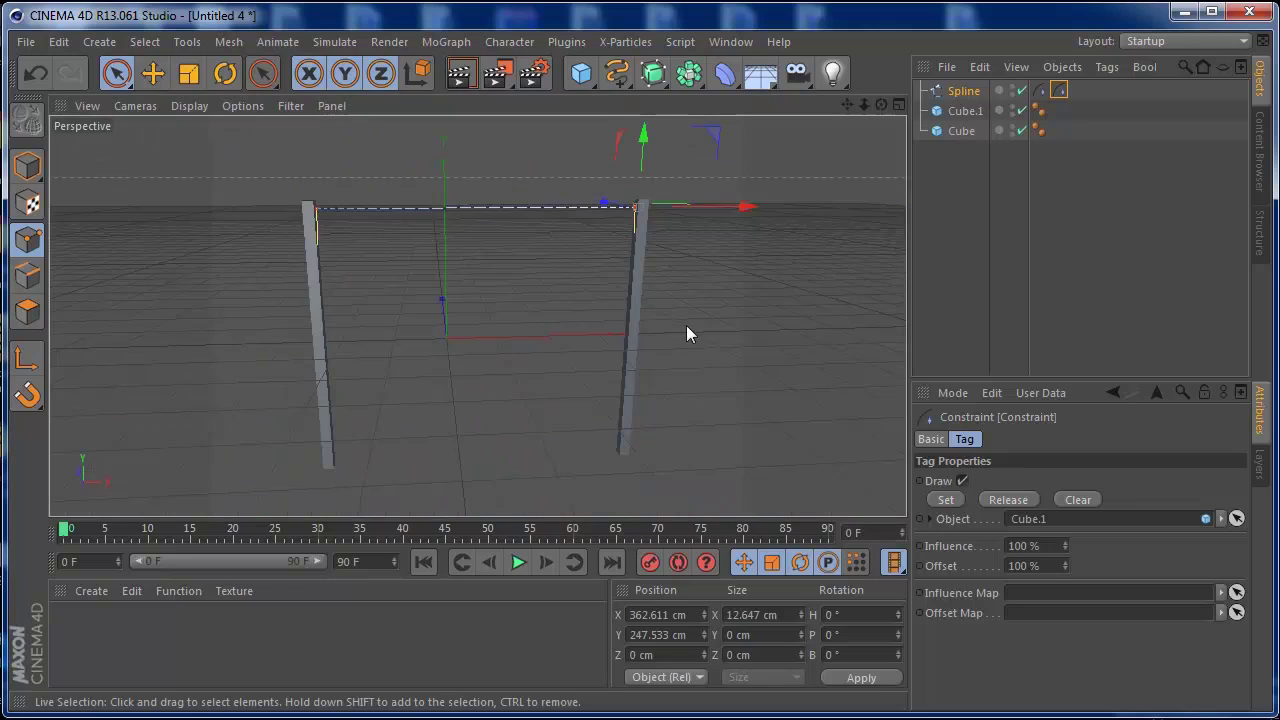
pyautogui.click(518, 562)
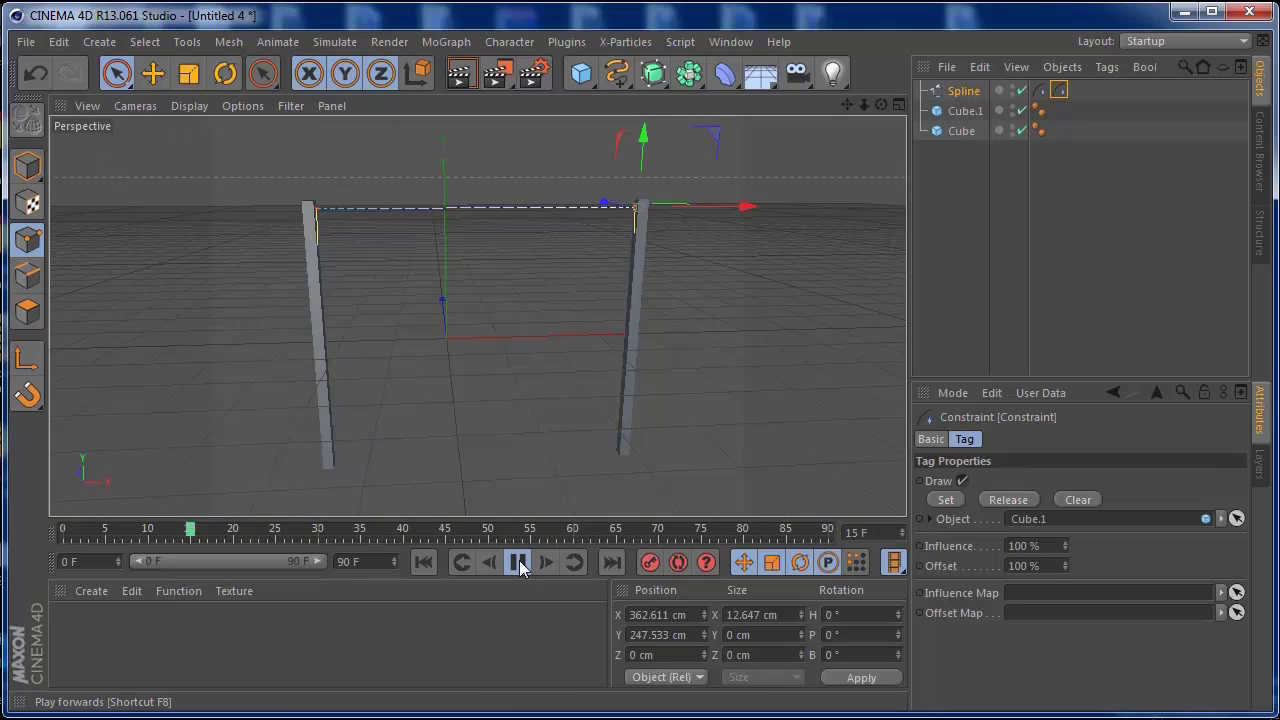
pyautogui.click(518, 562)
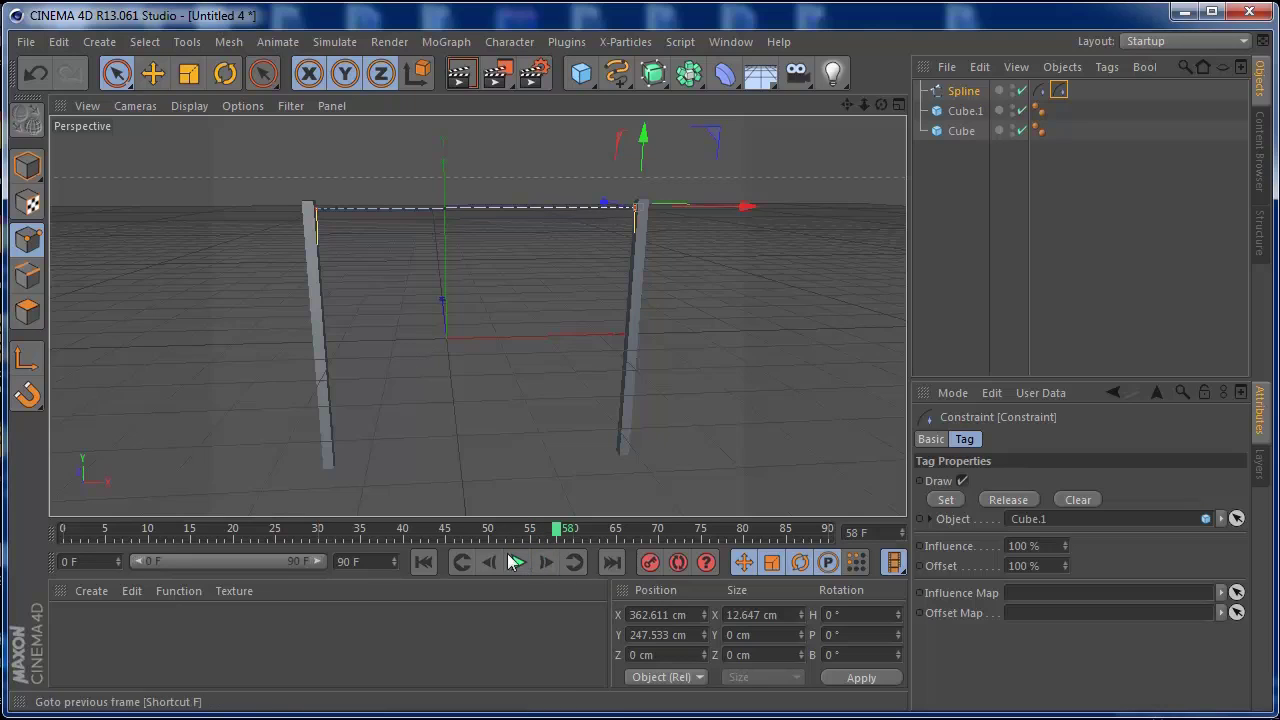
pyautogui.click(424, 562)
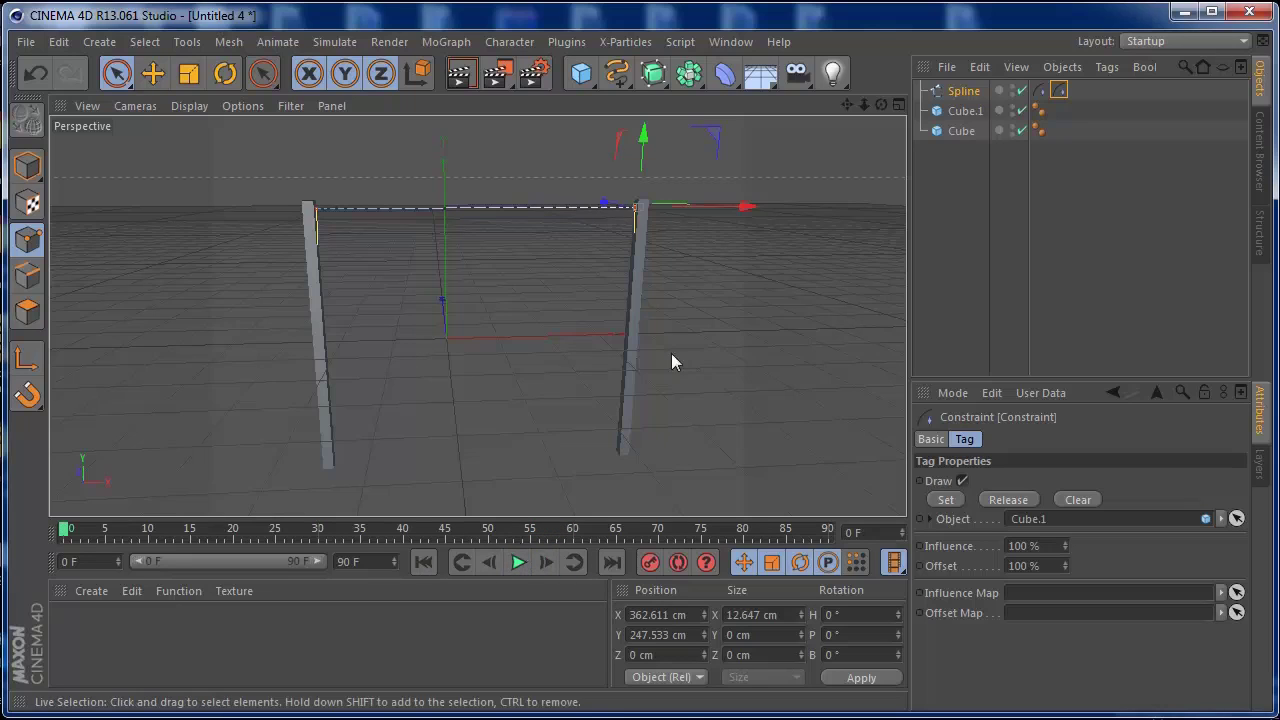
pyautogui.rightClick(960, 91)
# - Add a Spline Dynamics tag to the Spline and play to watch the rope sag
pyautogui.moveTo(985, 103)
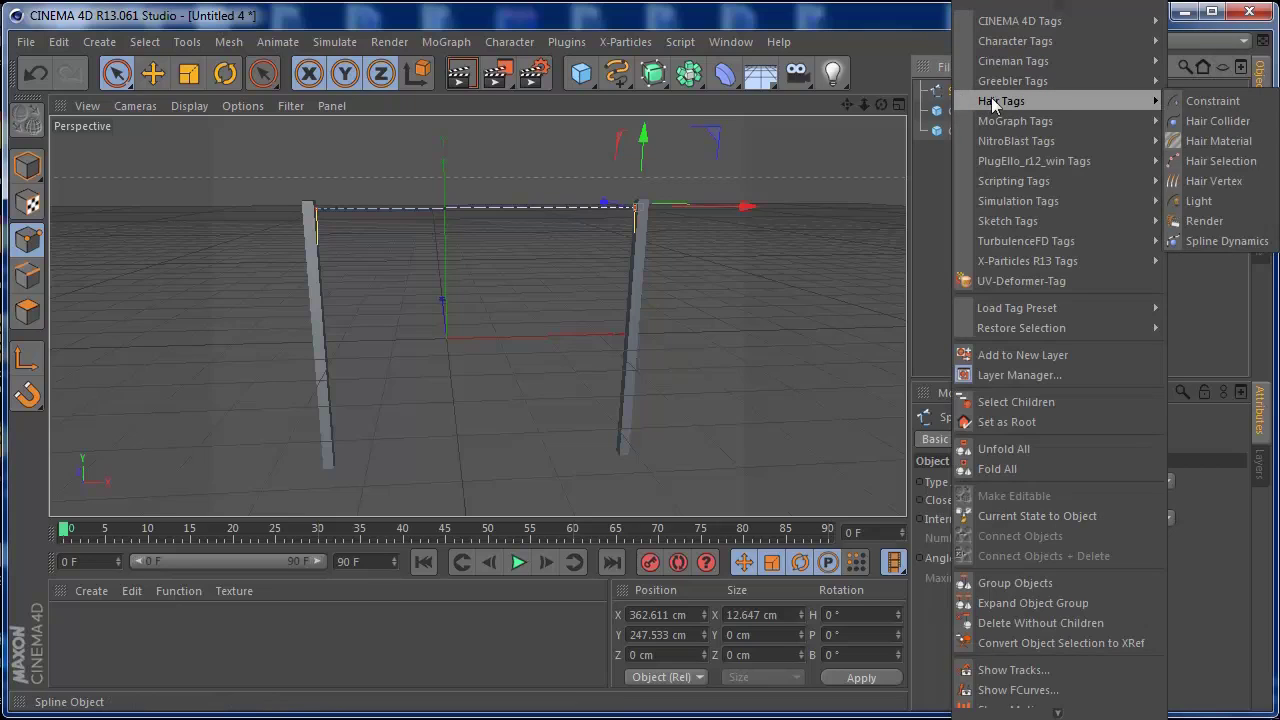
pyautogui.click(1226, 241)
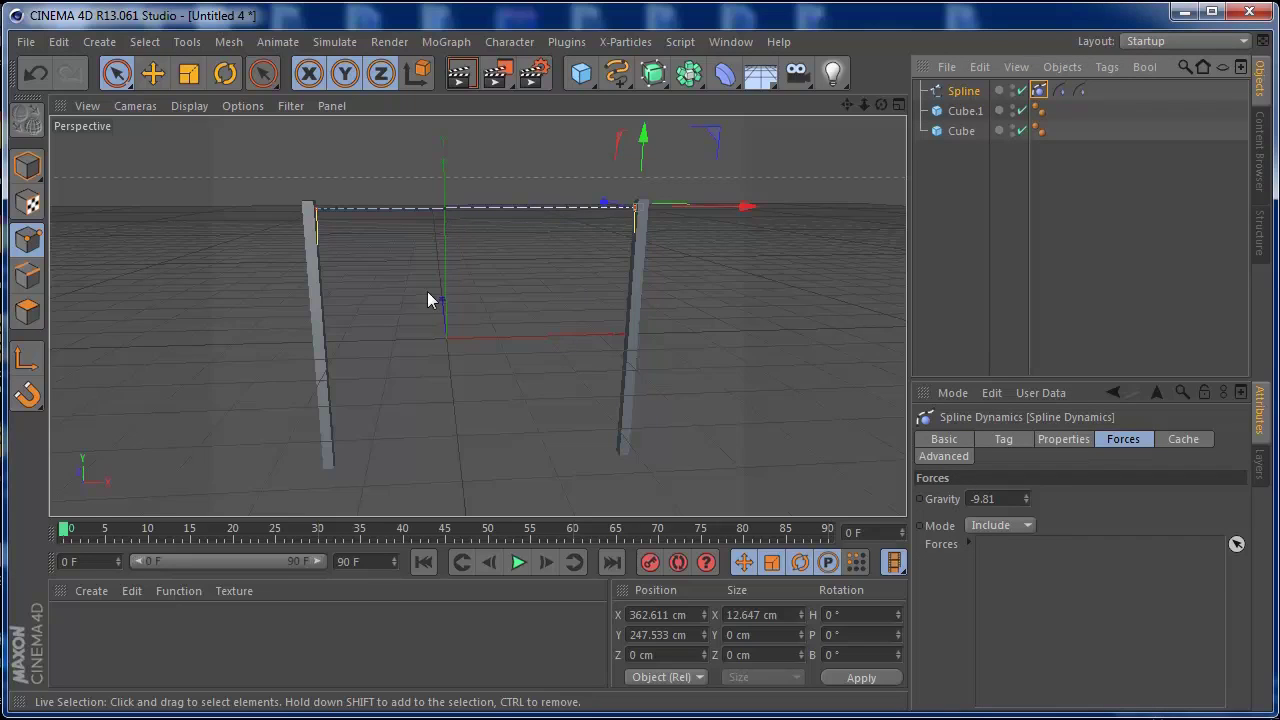
pyautogui.click(517, 562)
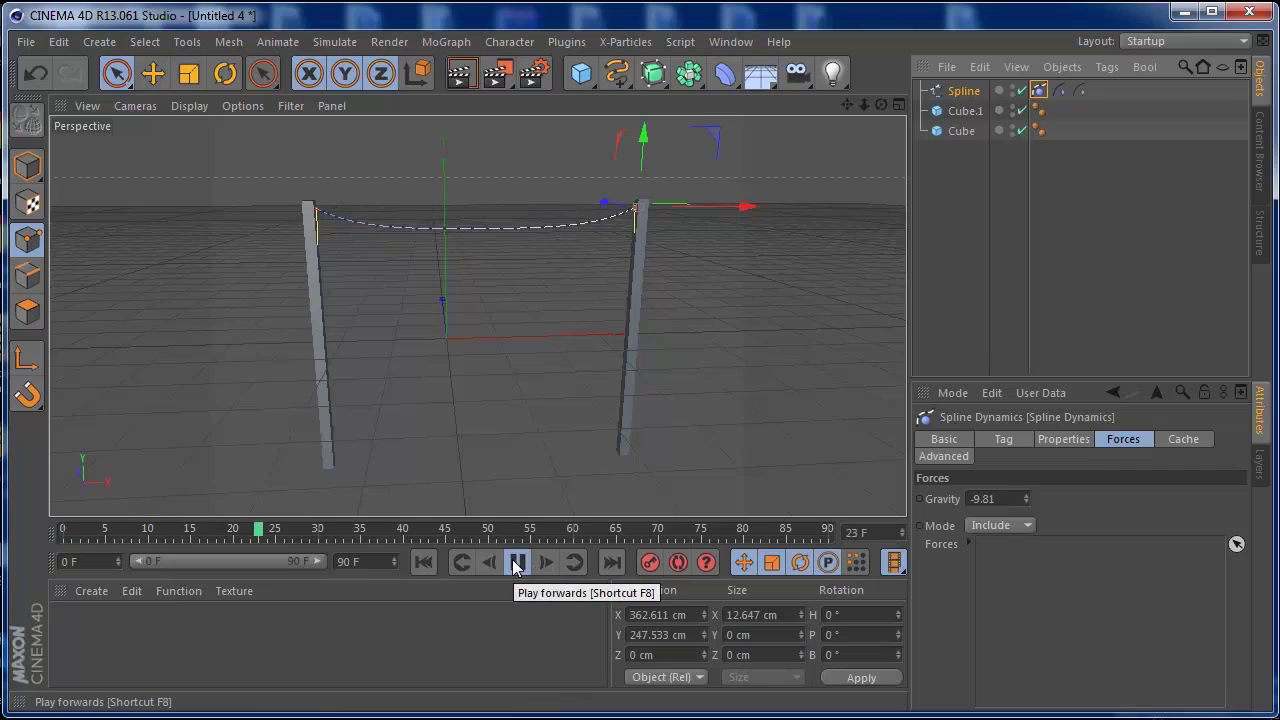
pyautogui.click(517, 562)
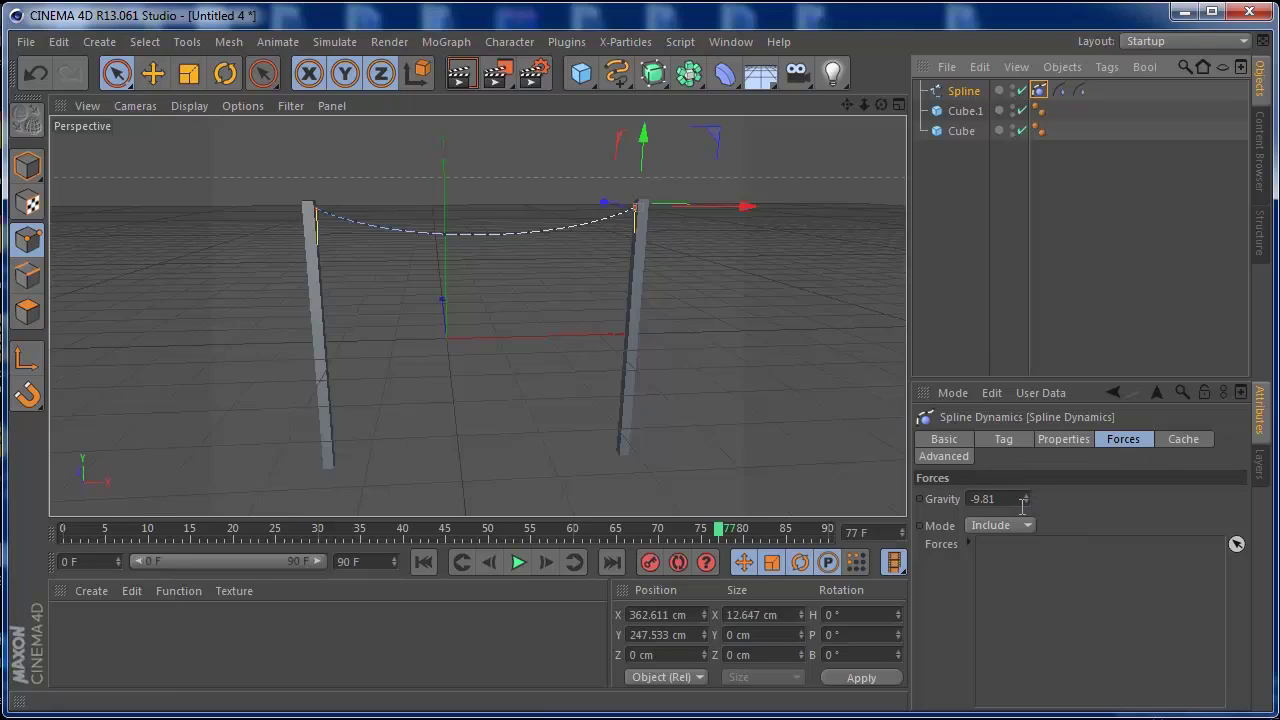
# - Raise the dynamics Stiffness to 51% and weaken Gravity to -0.41
pyautogui.click(1064, 440)
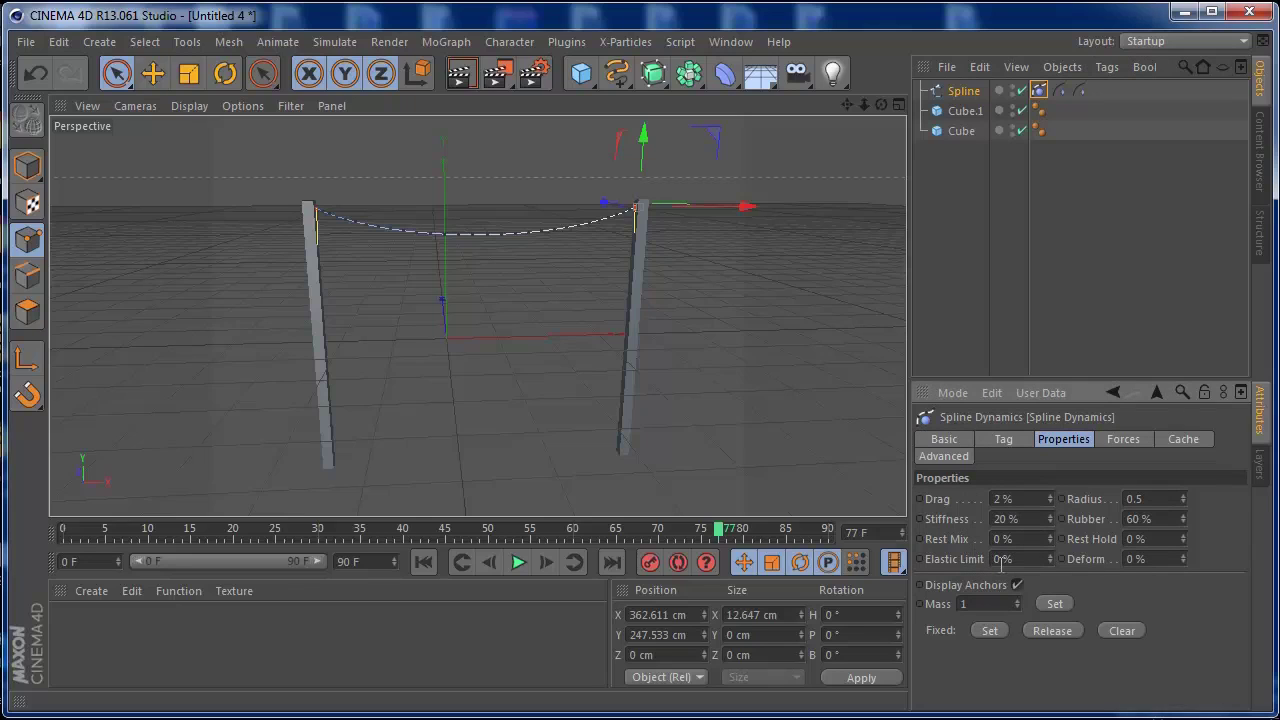
pyautogui.moveTo(1051, 519); pyautogui.dragTo(1090, 511)
pyautogui.click(1111, 443)
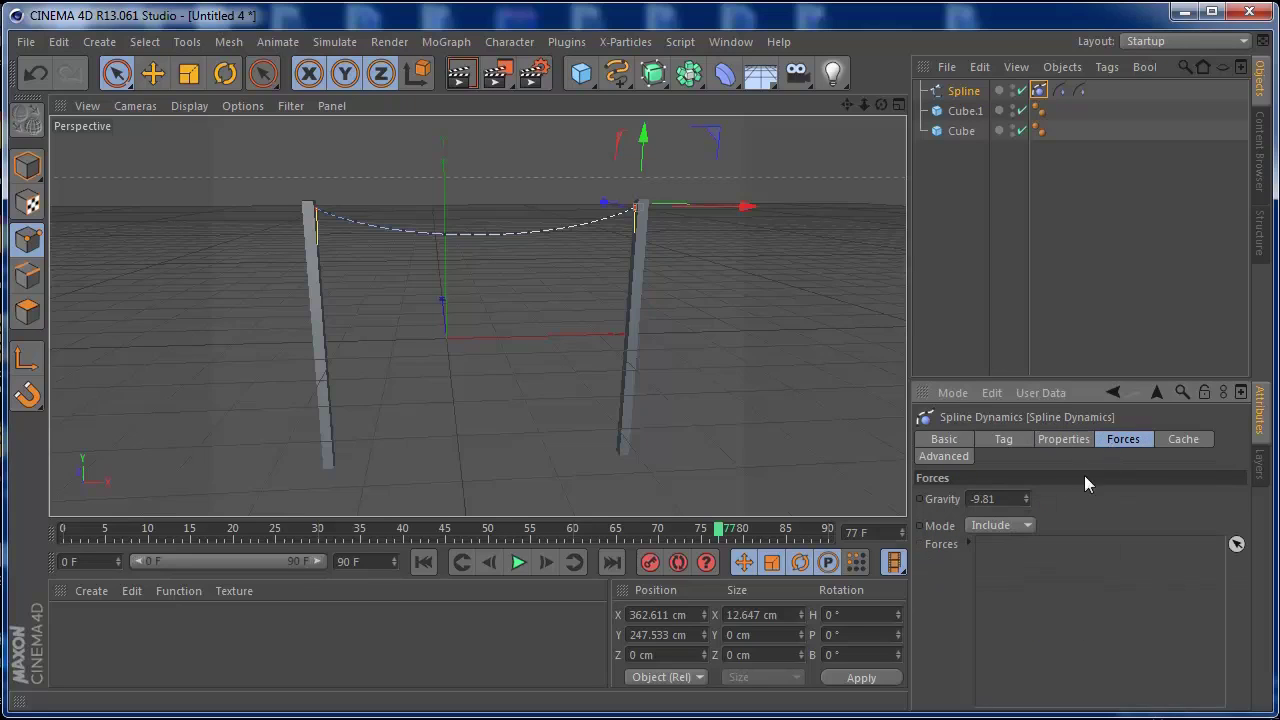
pyautogui.moveTo(1025, 498); pyautogui.dragTo(1055, 486)
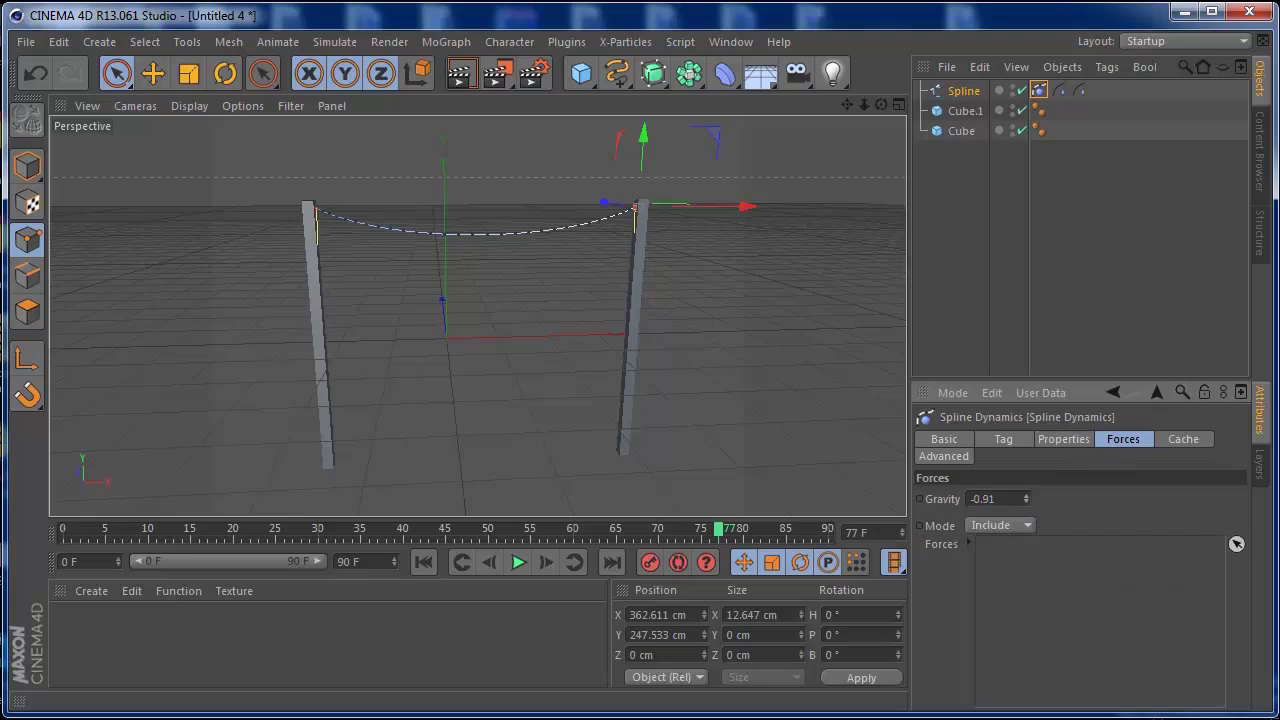
# - Set Gravity to -4.71 and replay from frame 0 to watch the spline sag
pyautogui.click(424, 562)
pyautogui.click(511, 568)
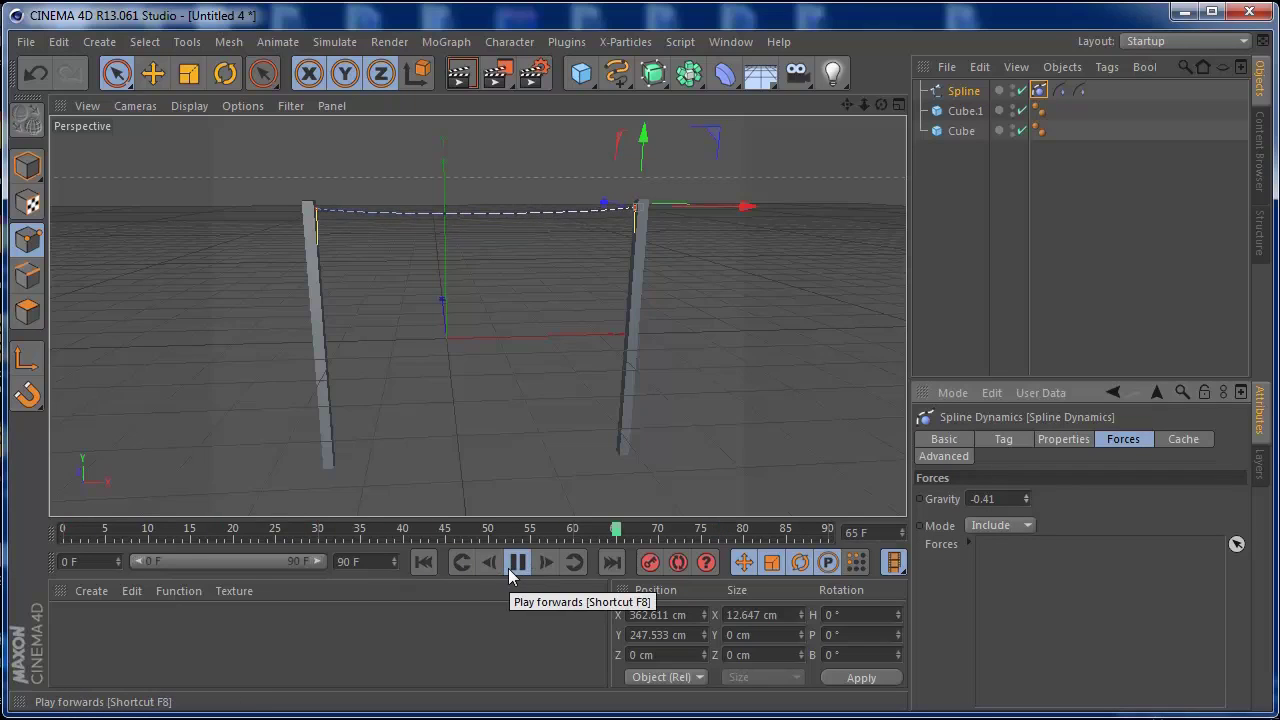
pyautogui.click(515, 569)
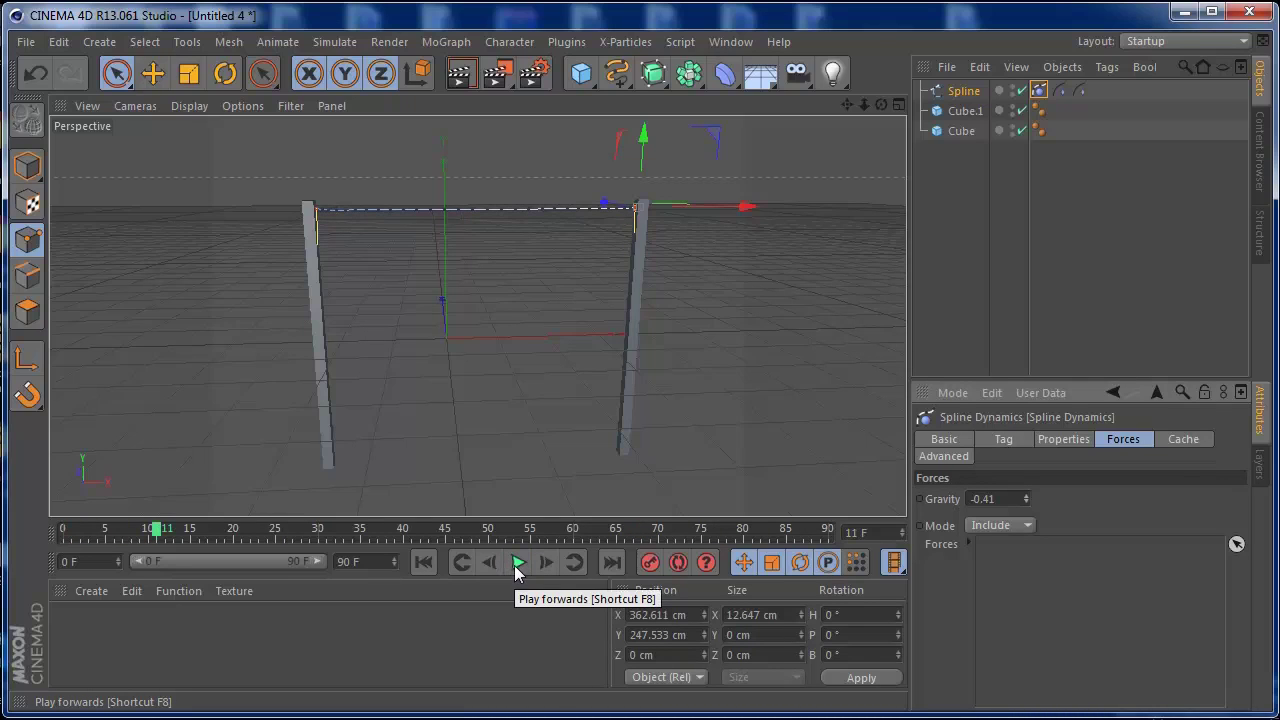
pyautogui.moveTo(1025, 498)
pyautogui.mouseDown()
pyautogui.moveTo(1025, 530)
pyautogui.moveTo(1025, 506)
pyautogui.mouseUp()
pyautogui.click(423, 562)
pyautogui.click(518, 563)
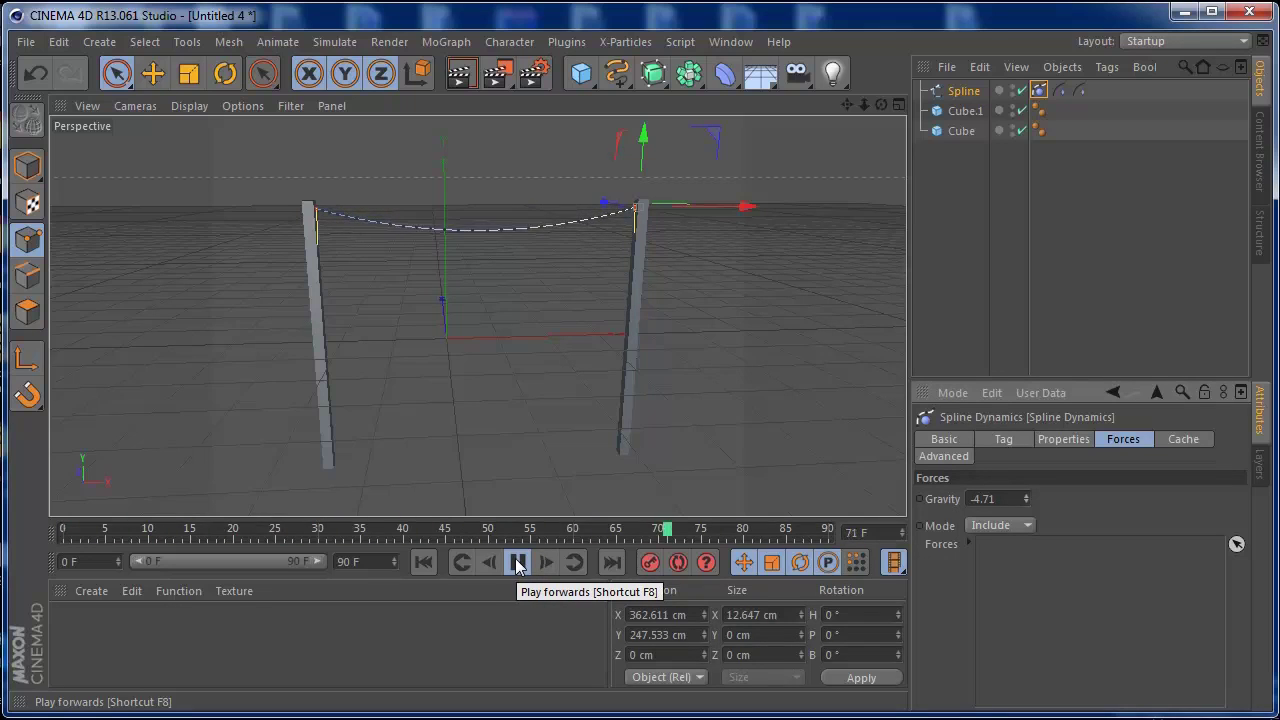
pyautogui.click(518, 563)
# - Orbit to an angled view of the posts and render a preview of the sagging rope
pyautogui.moveTo(880, 104); pyautogui.dragTo(477, 314)
pyautogui.click(460, 84)
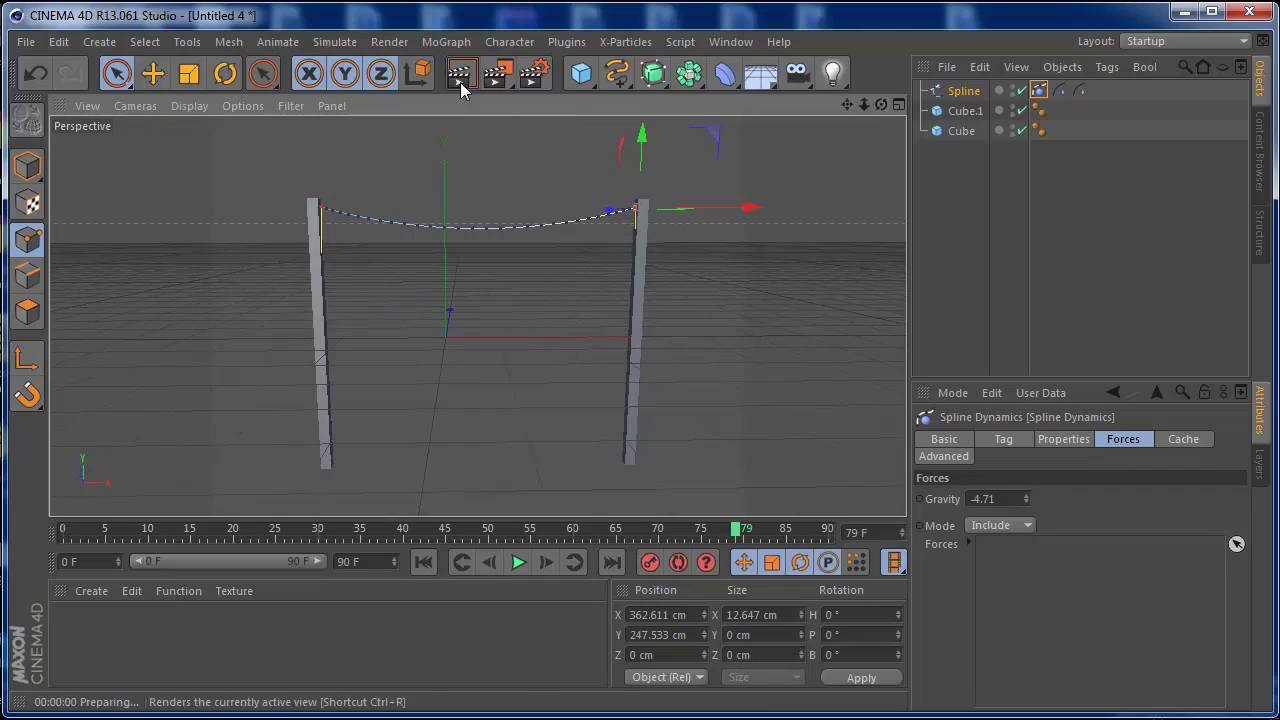
pyautogui.click(966, 214)
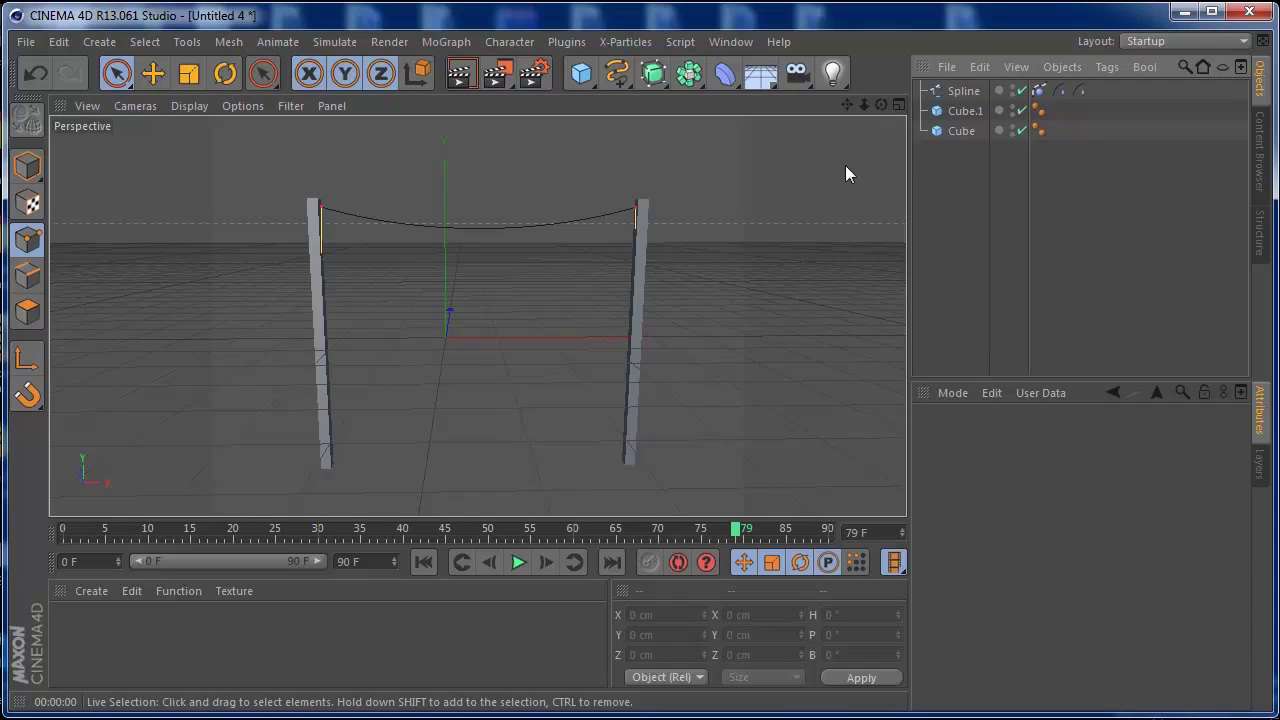
pyautogui.moveTo(880, 104); pyautogui.dragTo(477, 312)
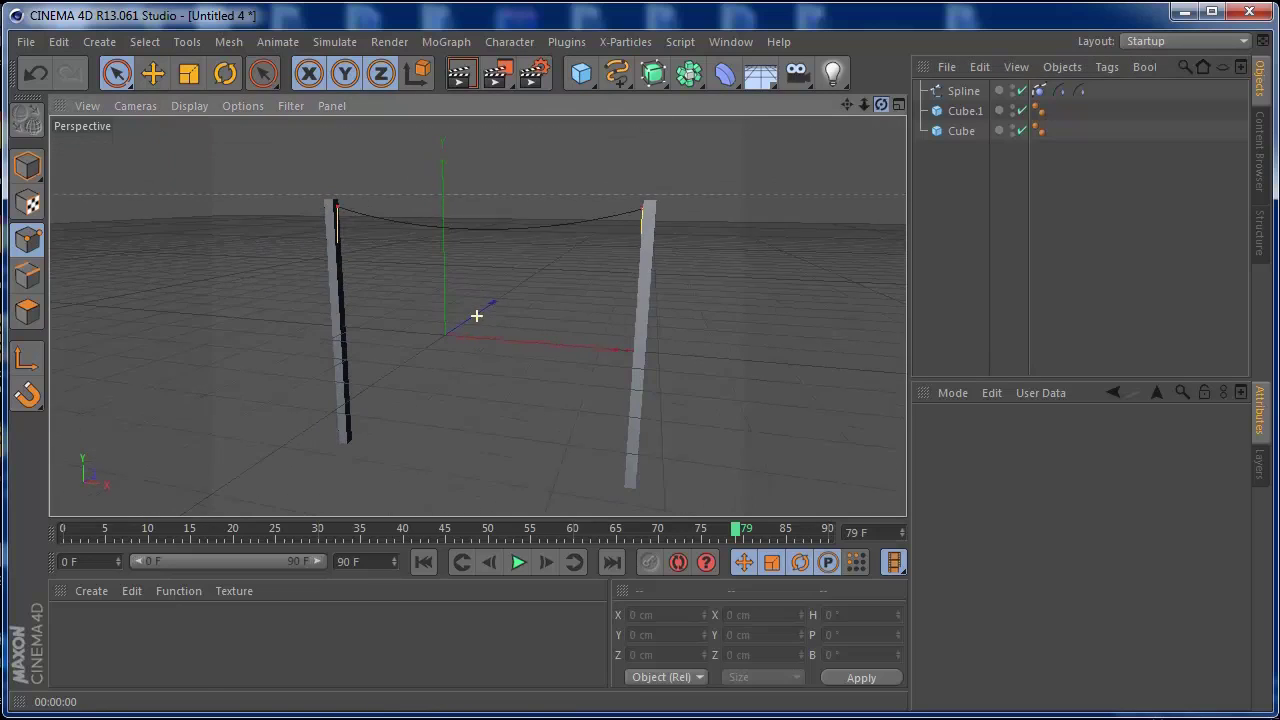
pyautogui.click(617, 73)
# - Add a Circle spline with a 0.5 cm radius
pyautogui.click(763, 175)
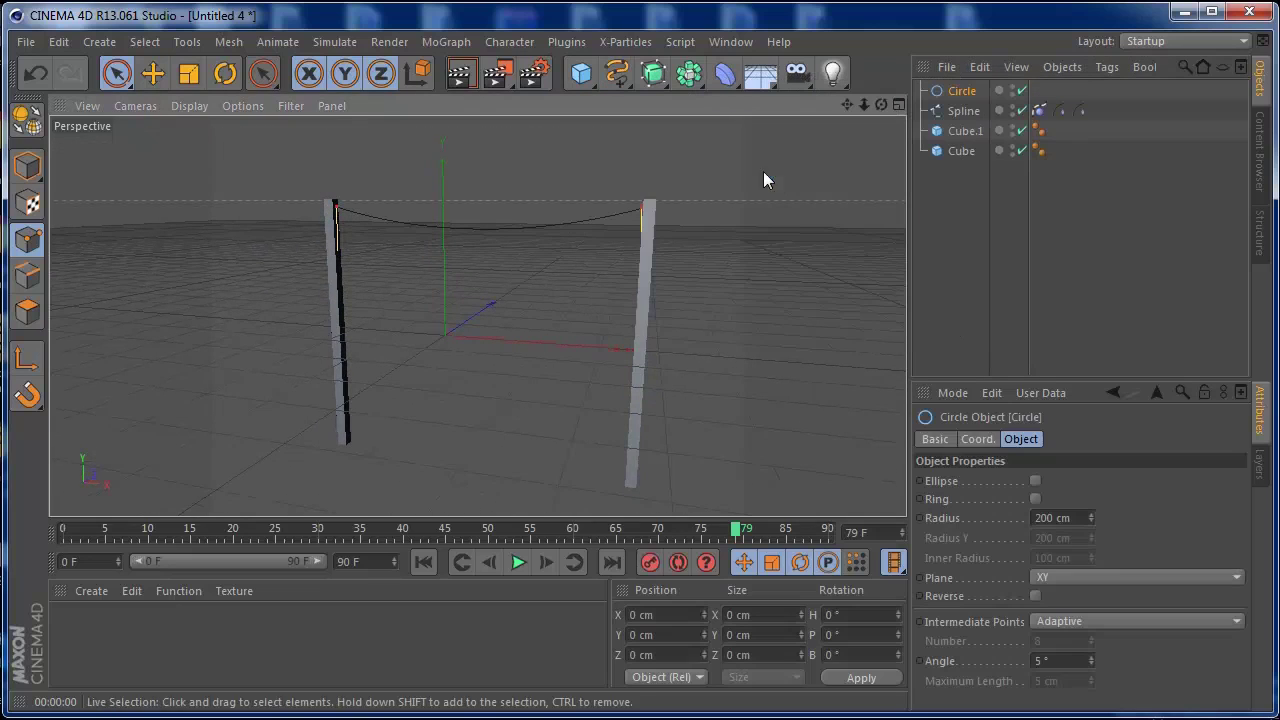
pyautogui.click(1050, 517)
pyautogui.write('0.5')
pyautogui.press('Return')
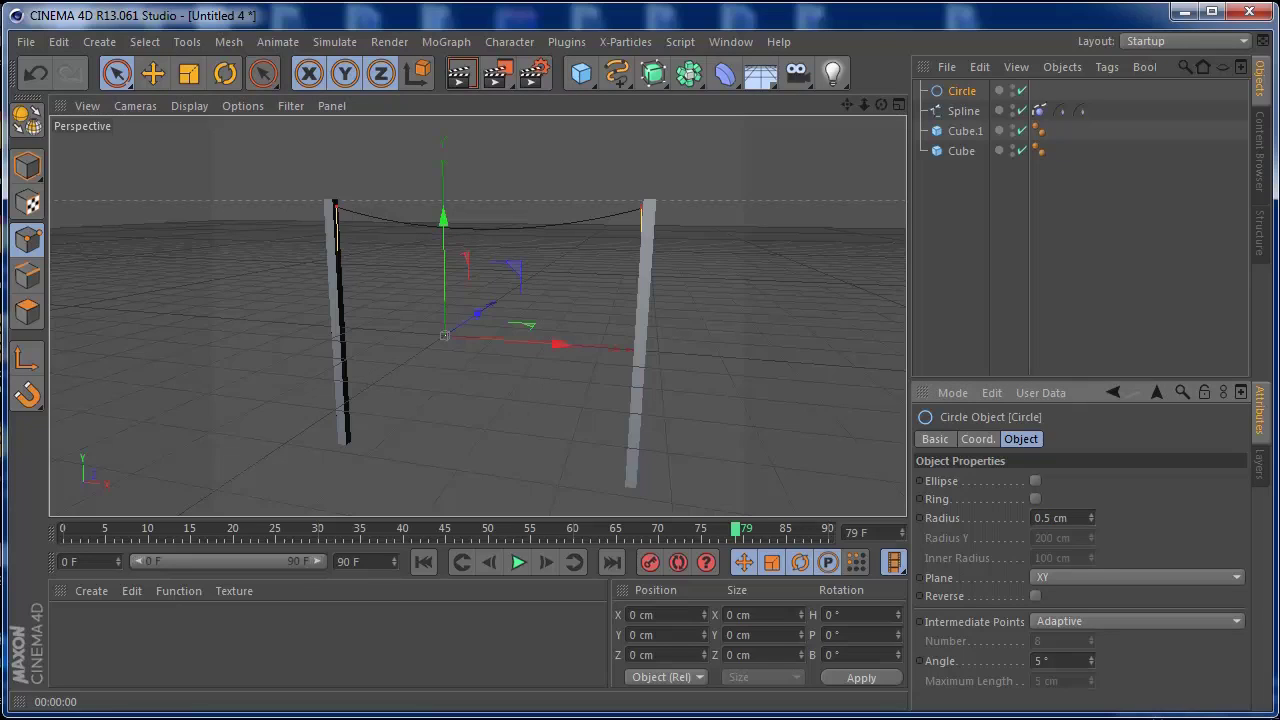
# - Add a Sweep NURBS and nest the Circle and Spline inside it
pyautogui.click(655, 75)
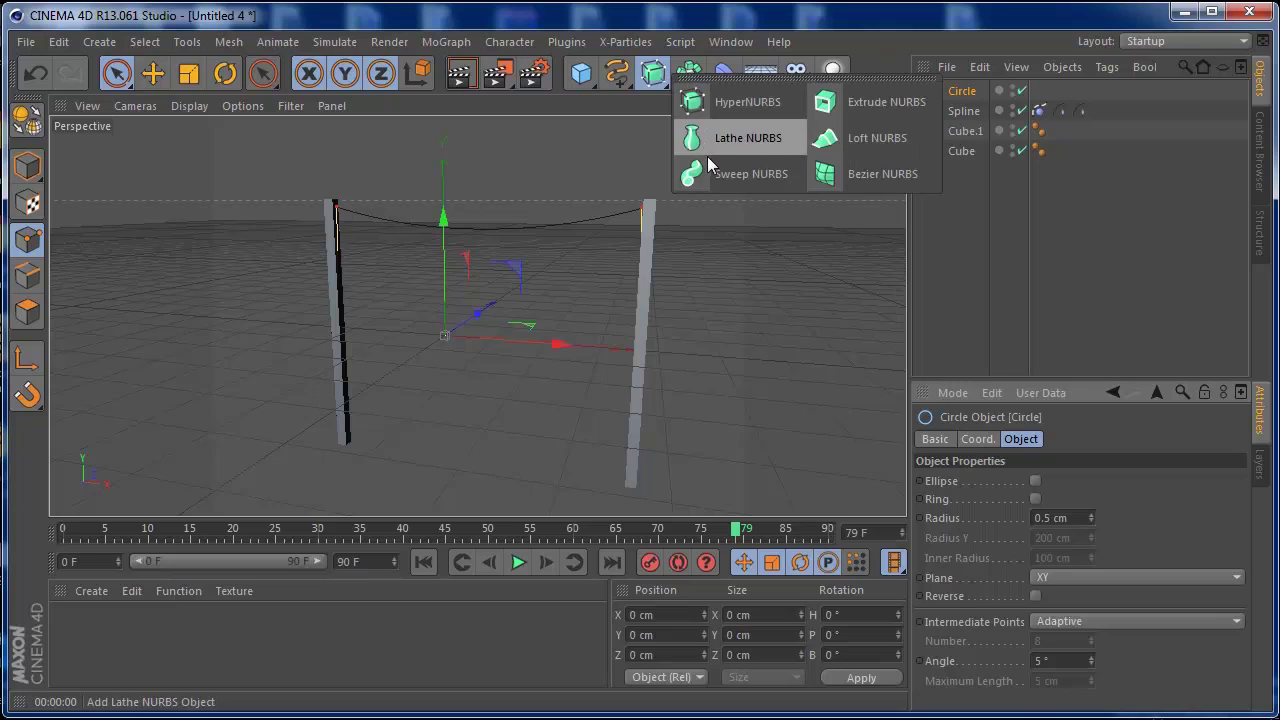
pyautogui.click(745, 174)
pyautogui.click(995, 111)
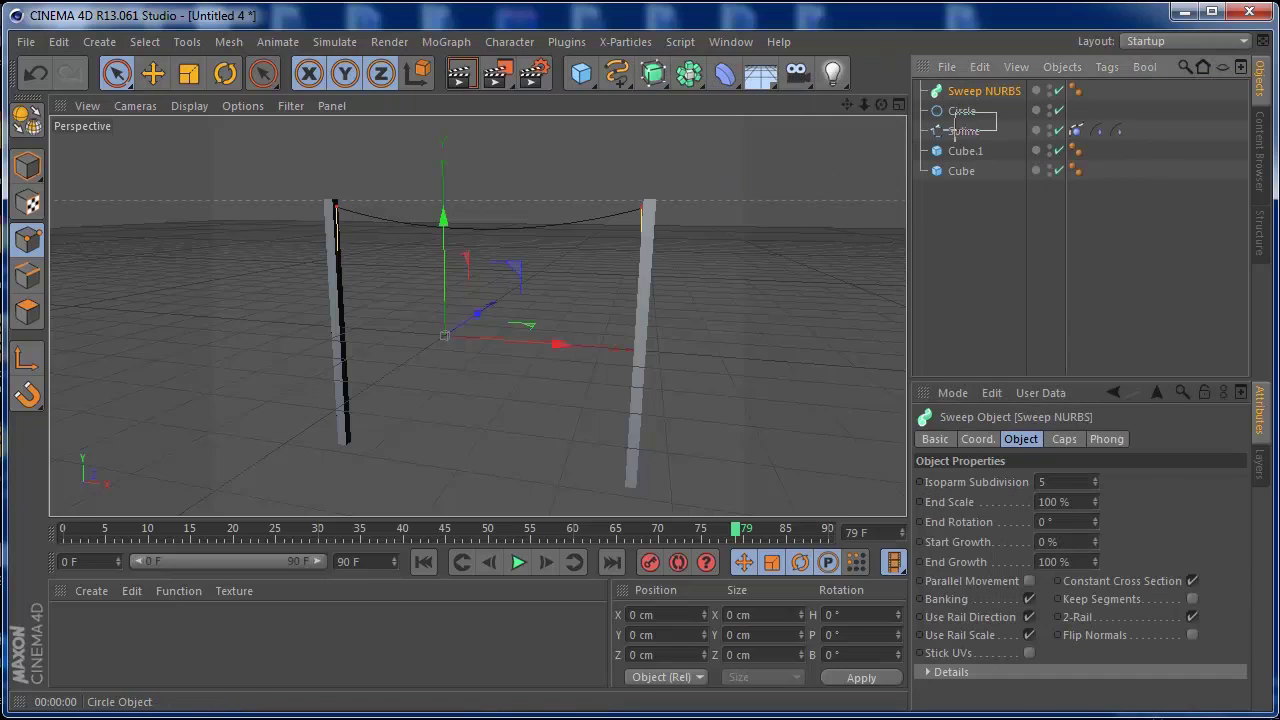
pyautogui.keyDown('shift'); pyautogui.click(957, 131); pyautogui.keyUp('shift')
pyautogui.moveTo(957, 131); pyautogui.dragTo(958, 92)
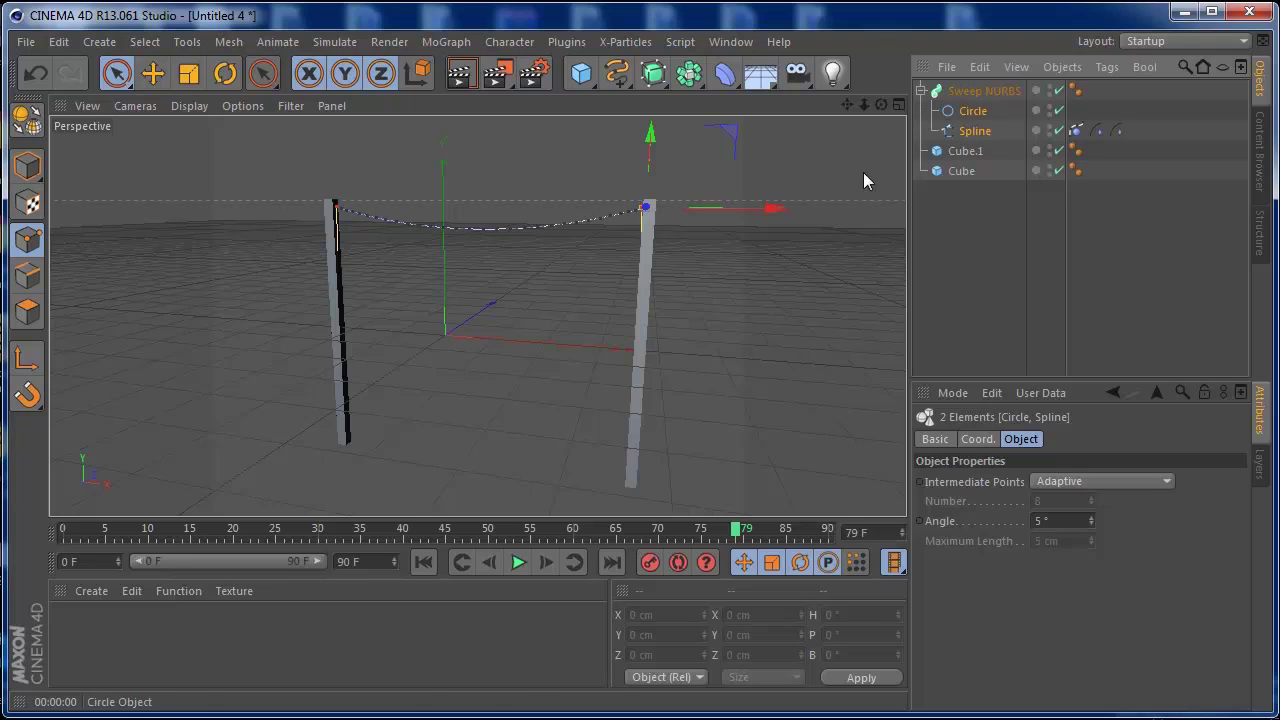
# - Play the simulation to frame 51 and render a preview of the swept rope
pyautogui.click(424, 562)
pyautogui.click(518, 563)
pyautogui.click(516, 563)
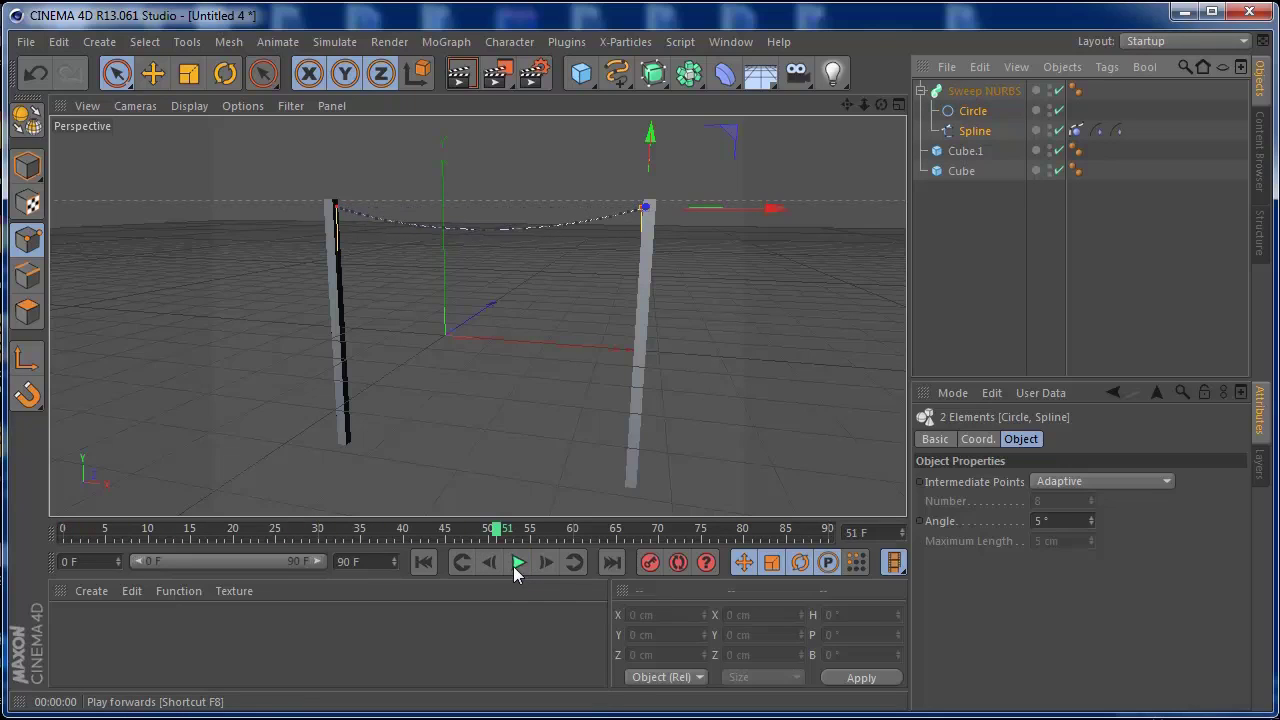
pyautogui.click(461, 73)
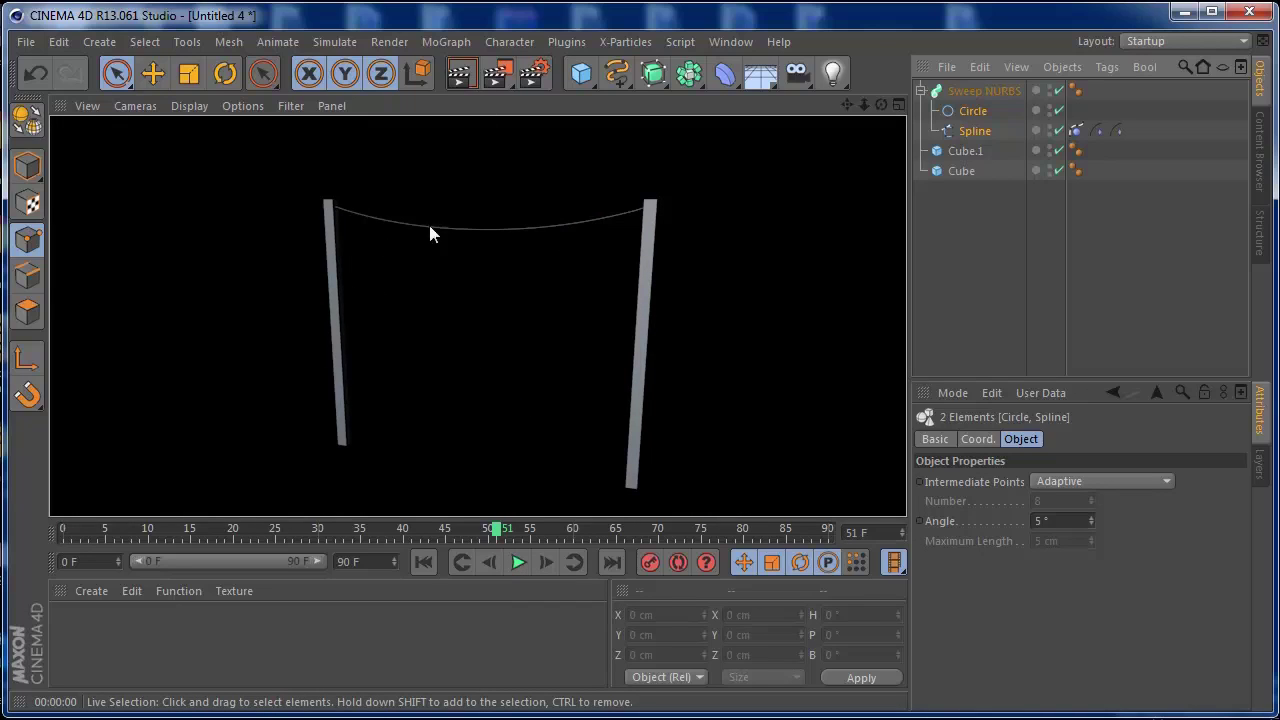
pyautogui.click(424, 562)
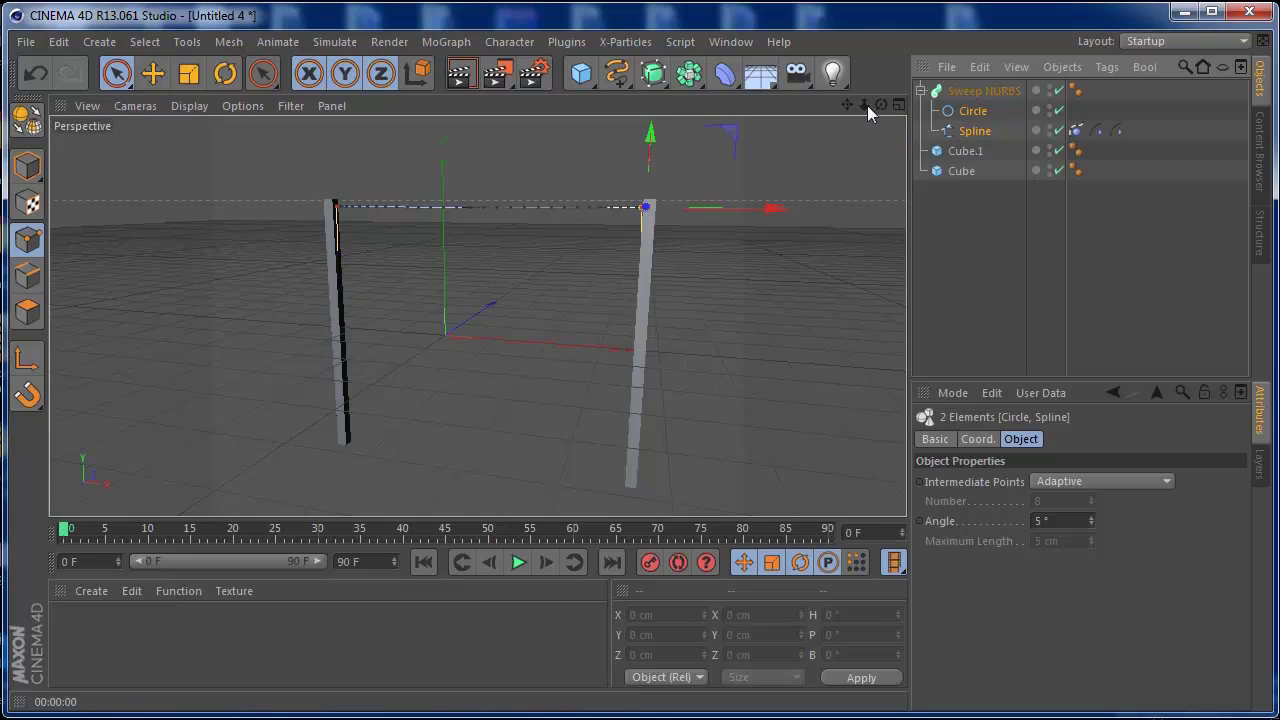
# - Review the Spline's Spline Dynamics tag properties and force settings
pyautogui.moveTo(867, 105); pyautogui.dragTo(845, 105)
pyautogui.click(973, 132)
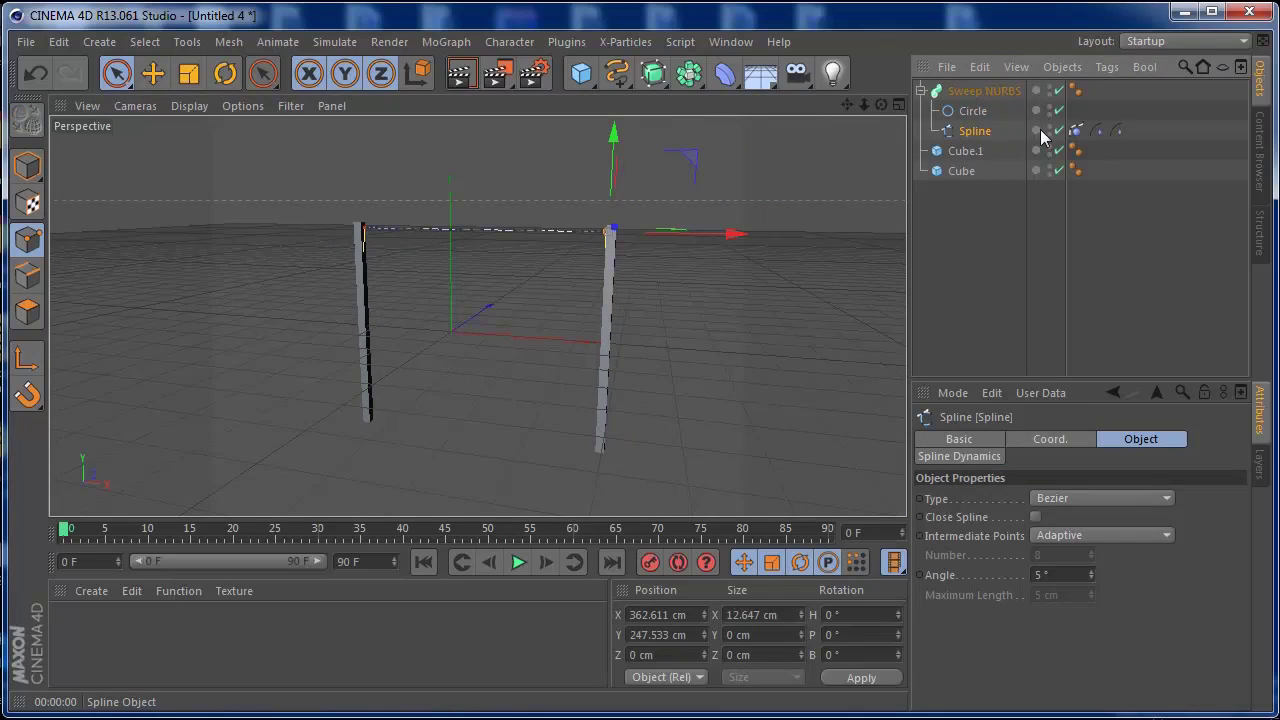
pyautogui.click(1075, 130)
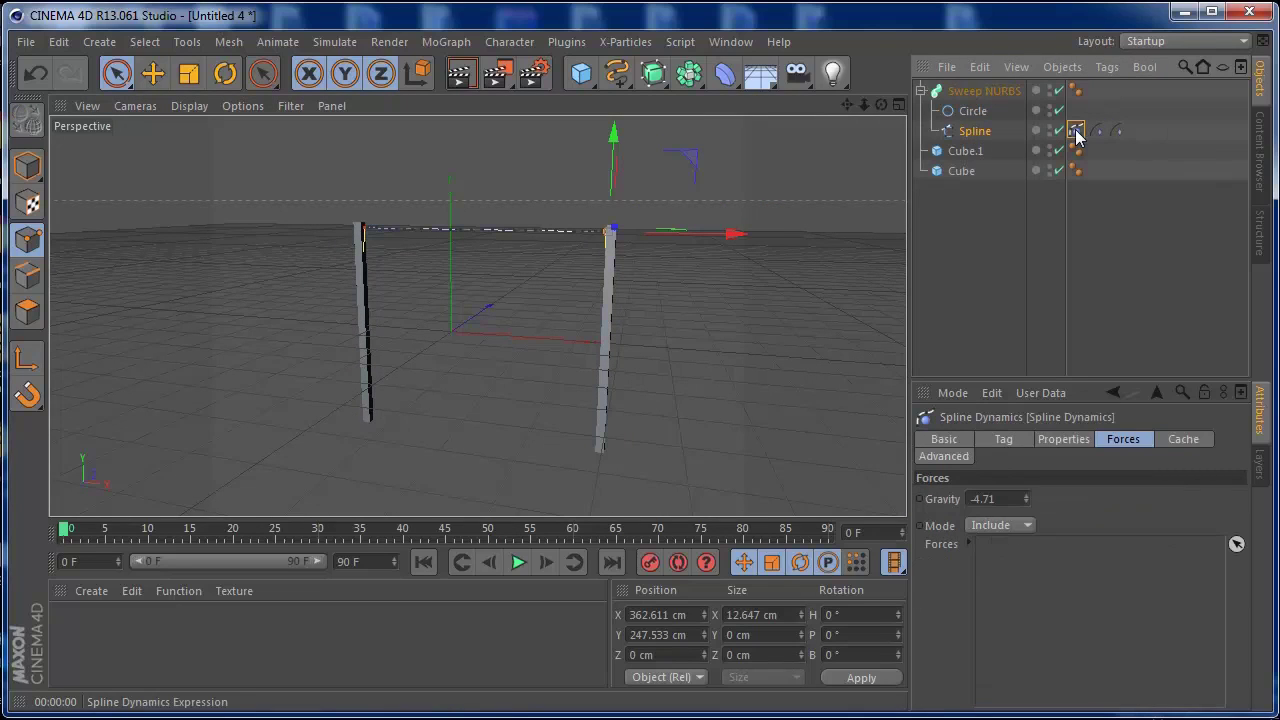
pyautogui.click(1059, 438)
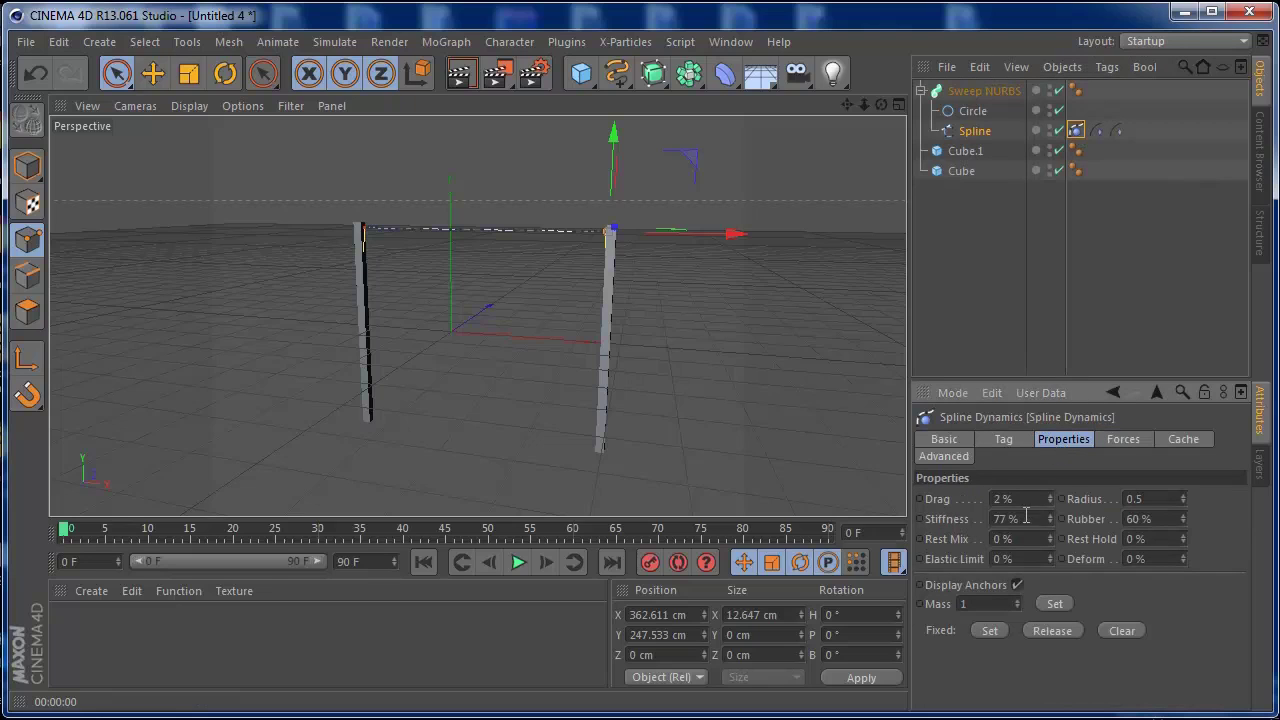
pyautogui.click(1122, 442)
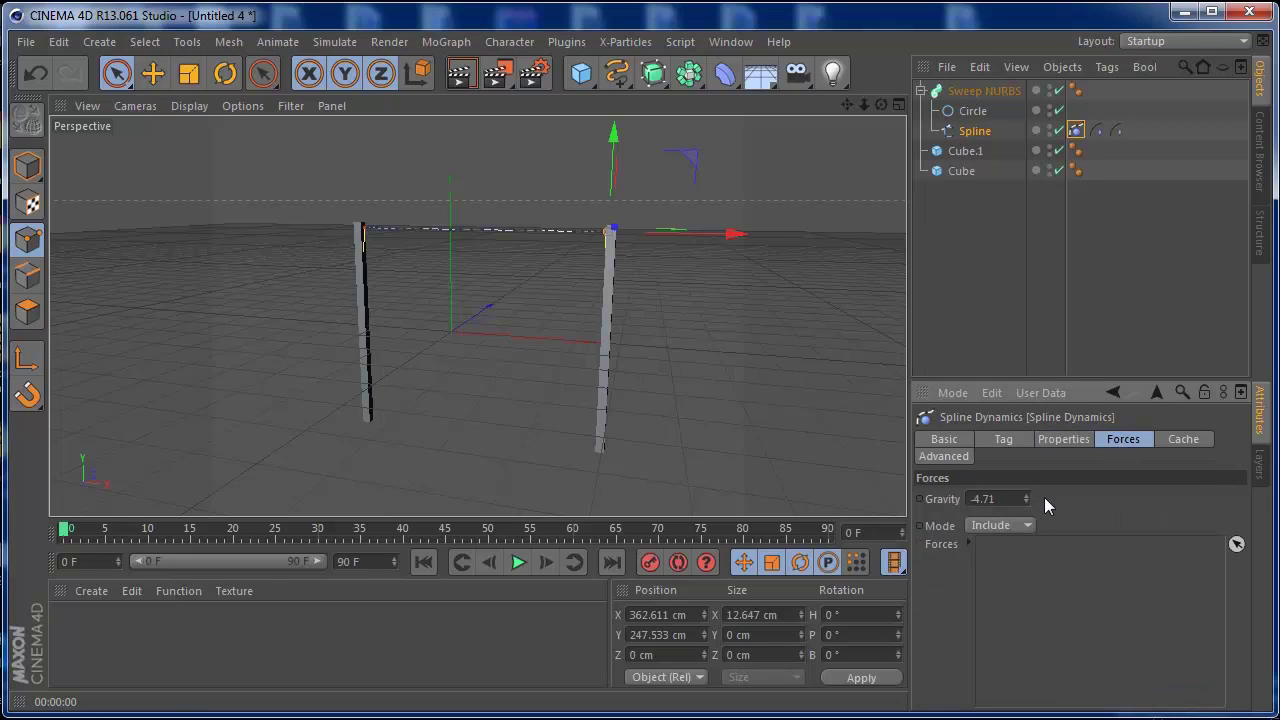
pyautogui.click(1046, 440)
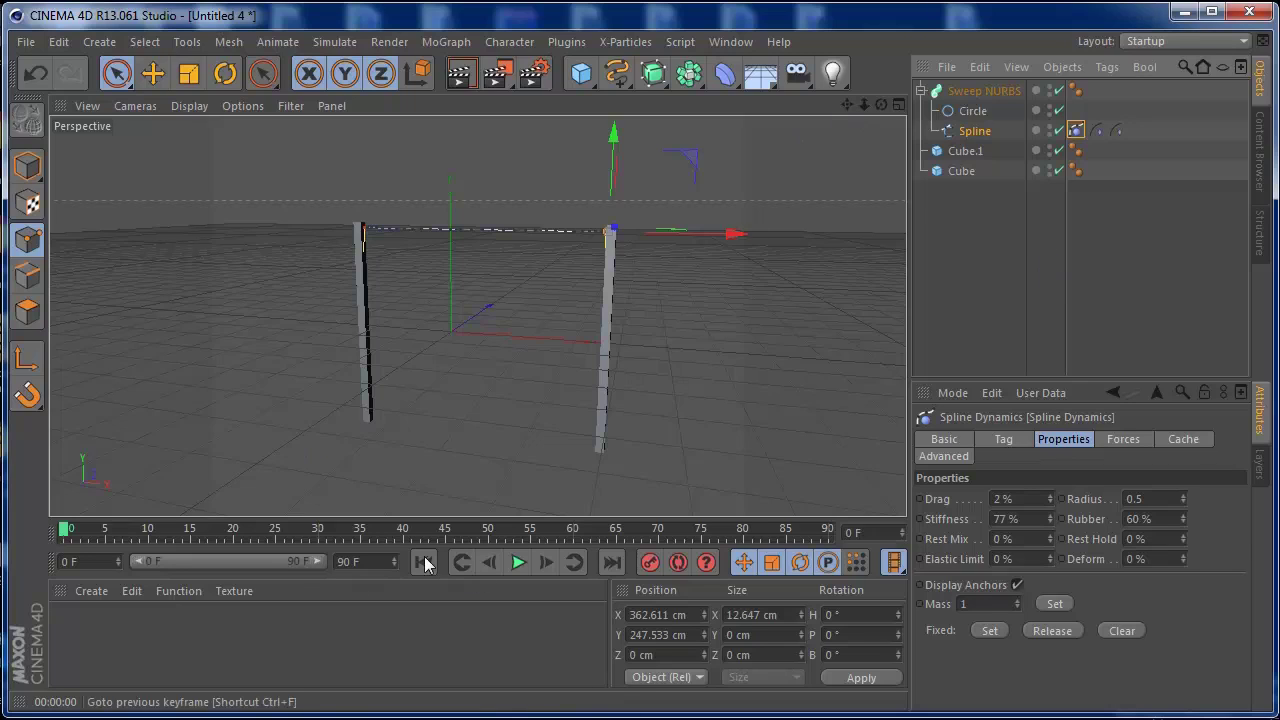
# - Replay the simulation until the rope sags, then select the Sweep NURBS
pyautogui.click(517, 562)
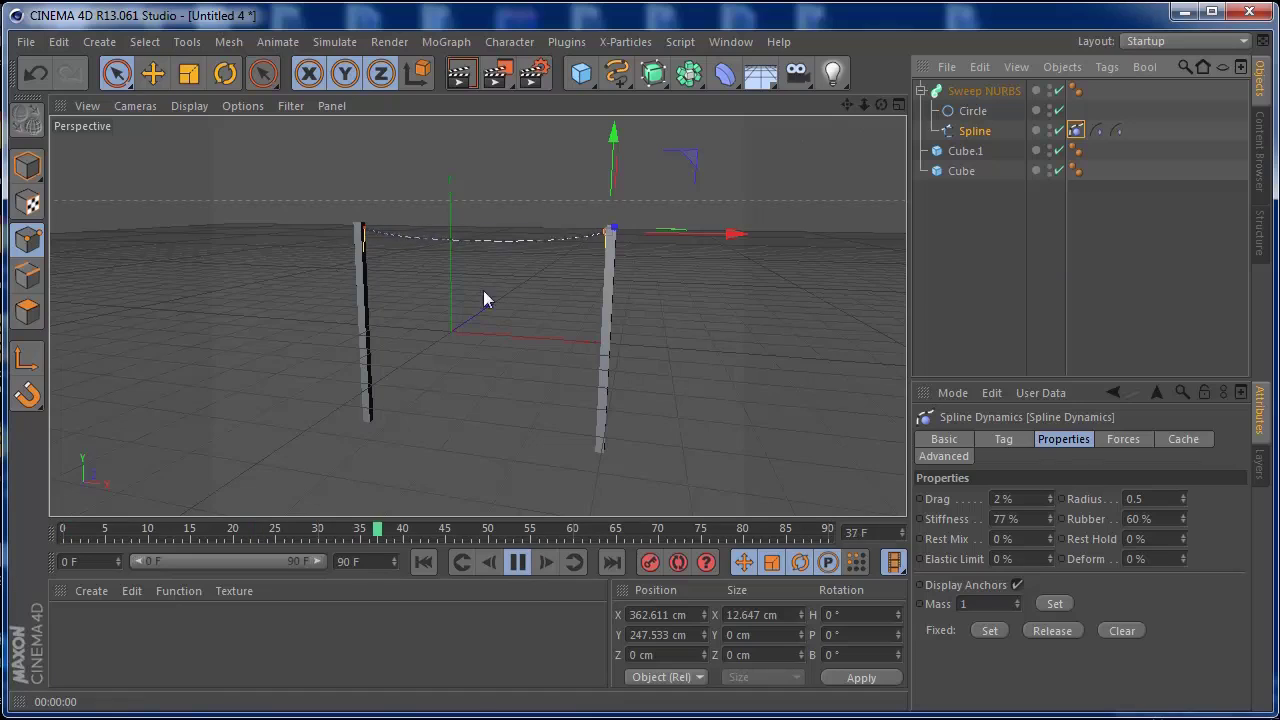
pyautogui.click(517, 562)
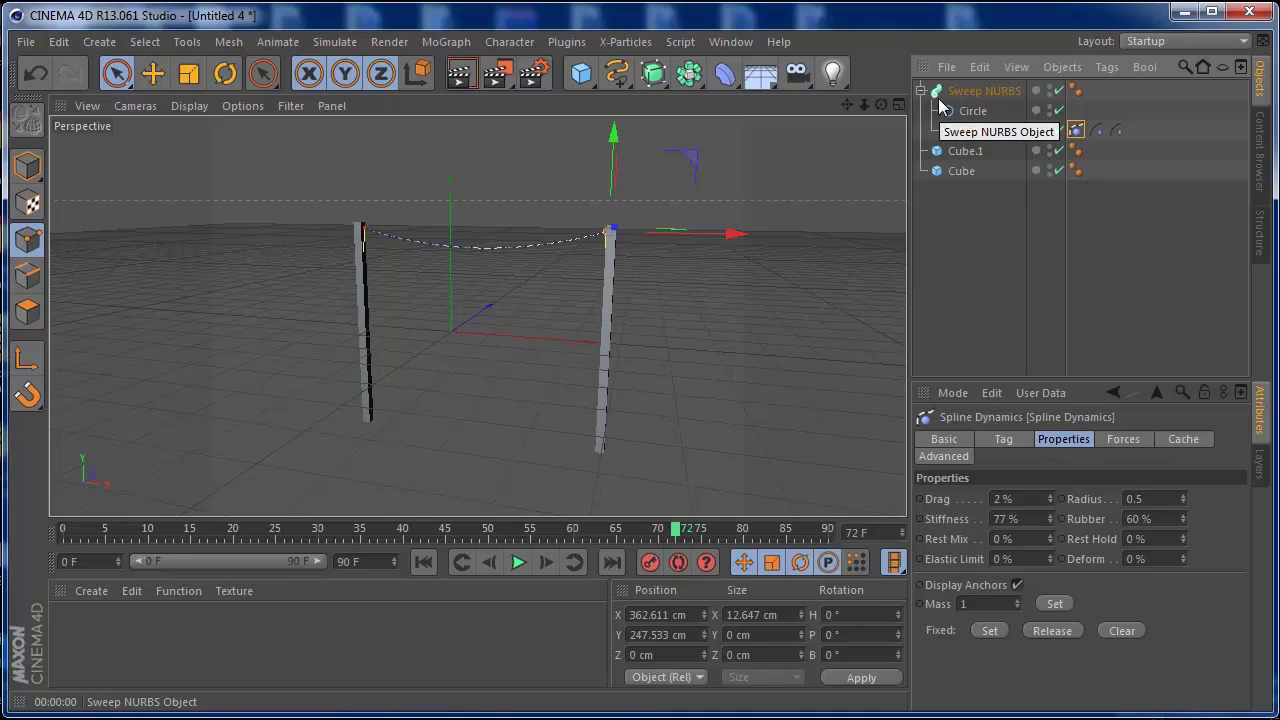
pyautogui.click(980, 92)
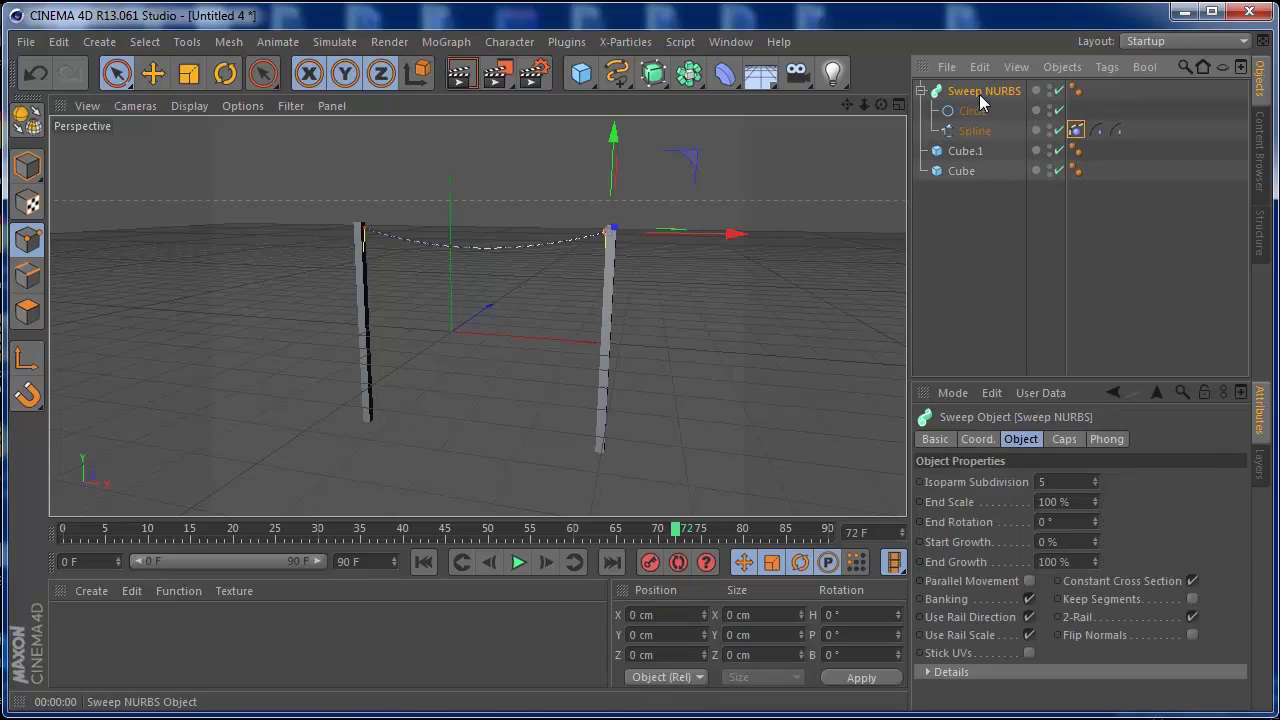
# - Set the animation length to 350 F and extend the preview range to match
pyautogui.moveTo(881, 104); pyautogui.dragTo(781, 207)
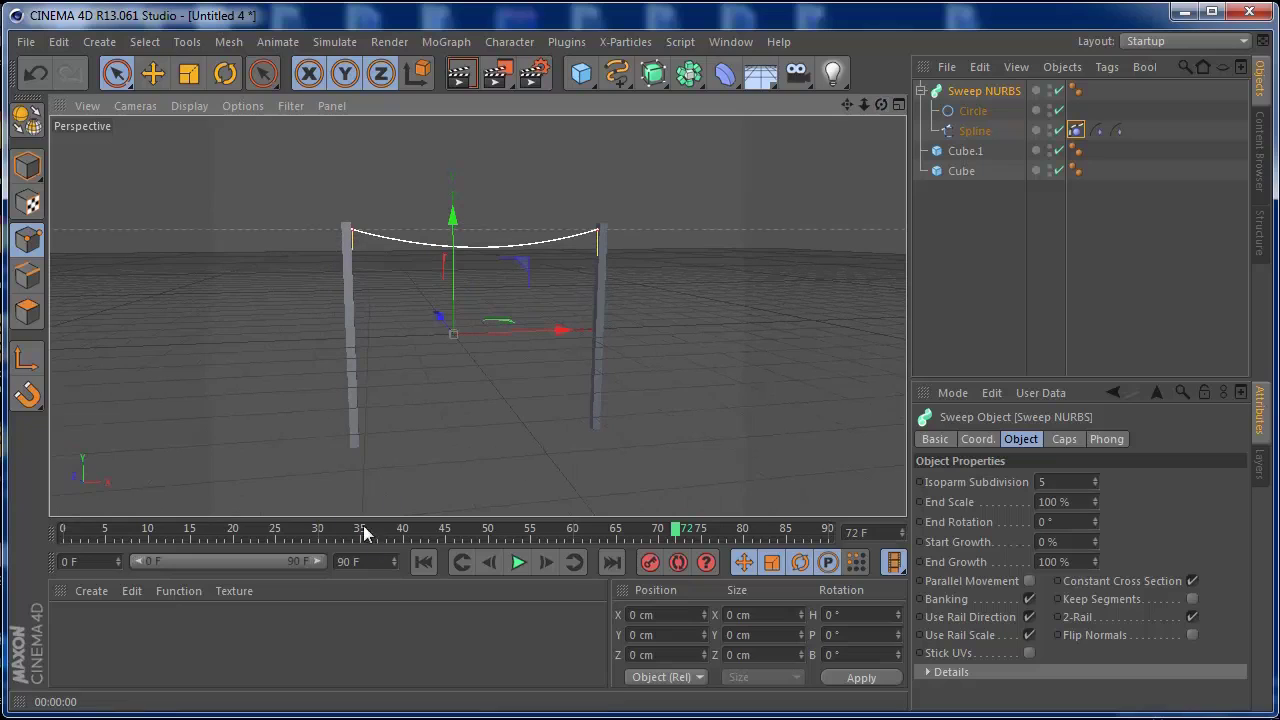
pyautogui.click(372, 562)
pyautogui.write('350')
pyautogui.press('Return')
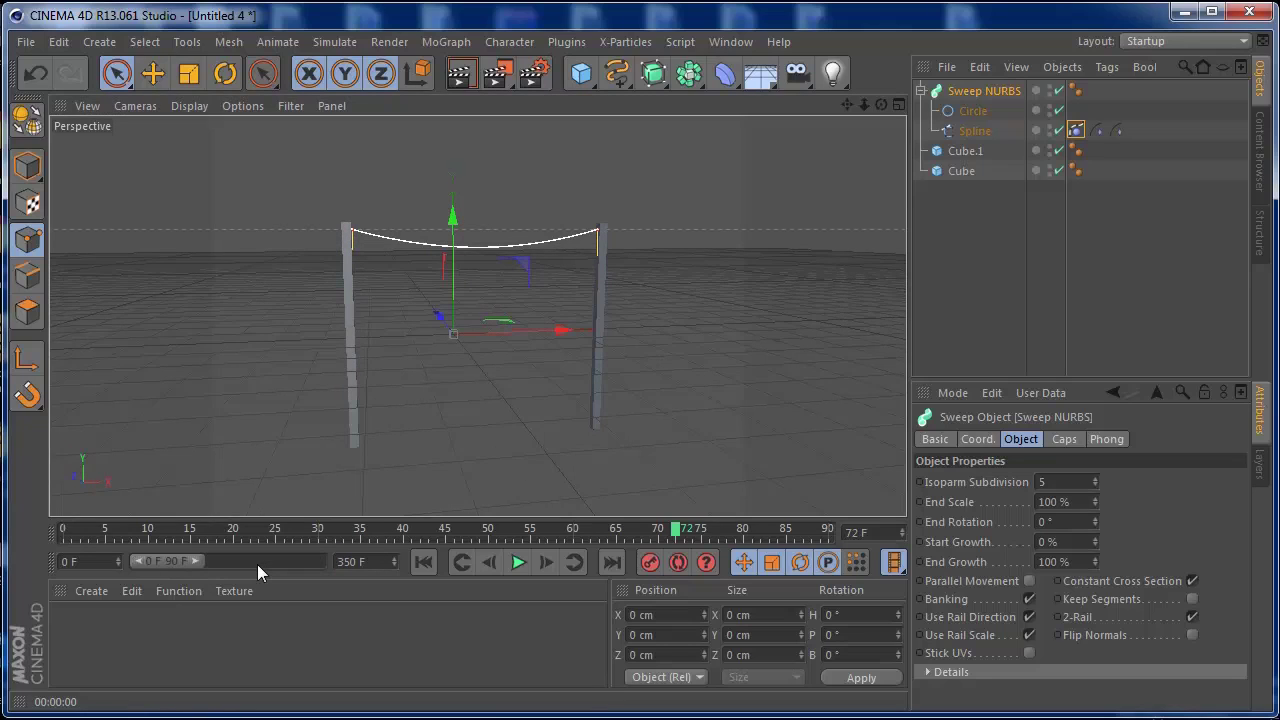
pyautogui.moveTo(192, 561); pyautogui.dragTo(322, 561)
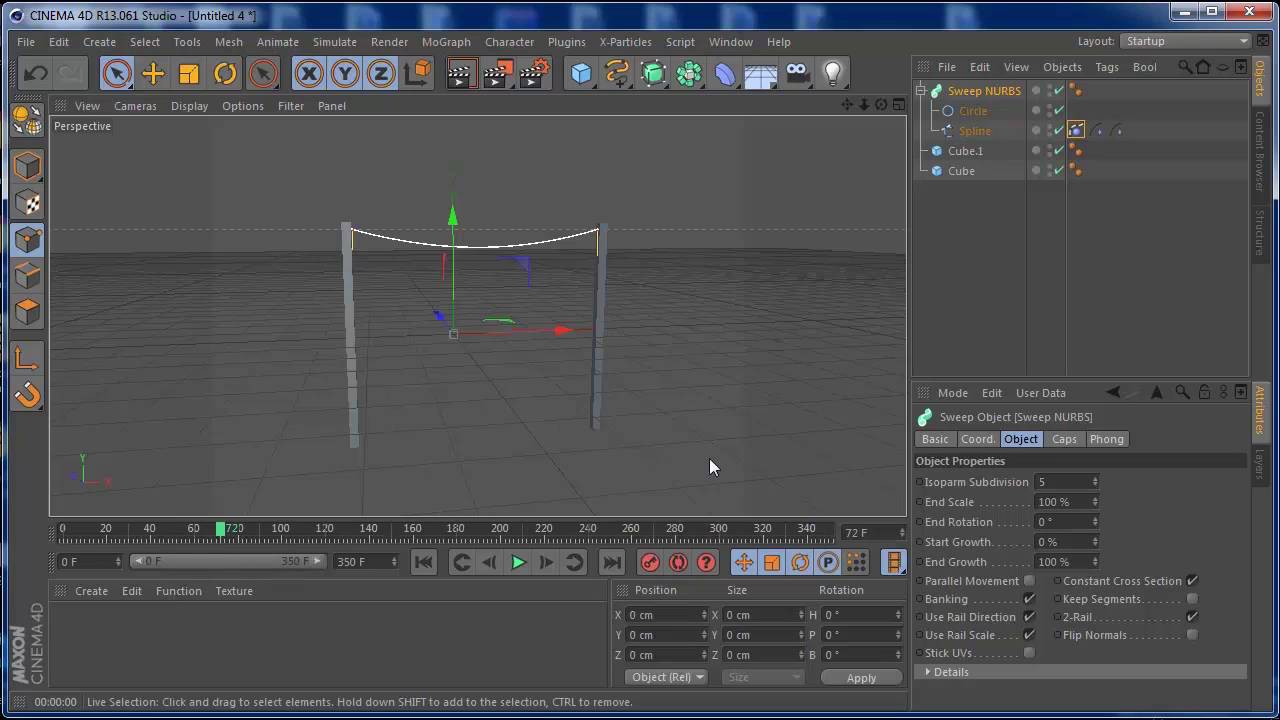
# - Group the right post Cube.1 under a new Null with Alt+G
pyautogui.moveTo(881, 104); pyautogui.dragTo(995, 150)
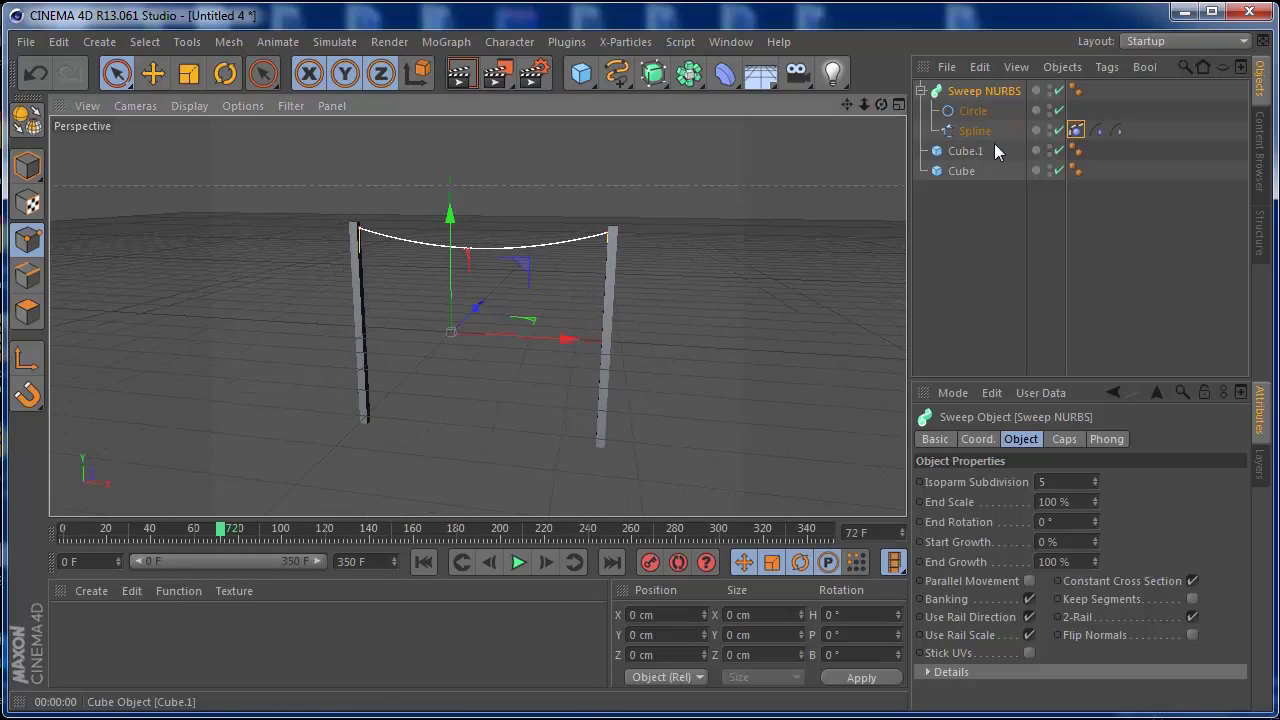
pyautogui.click(966, 151)
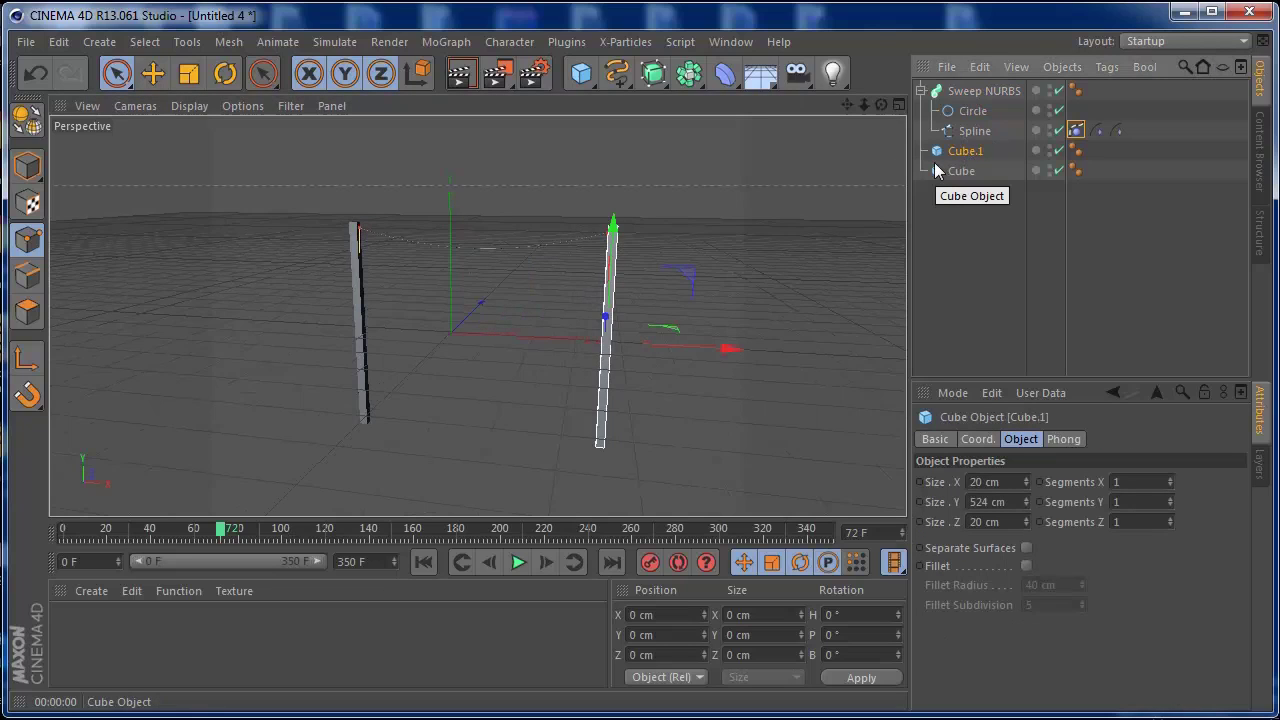
pyautogui.hotkey('alt', 'g')
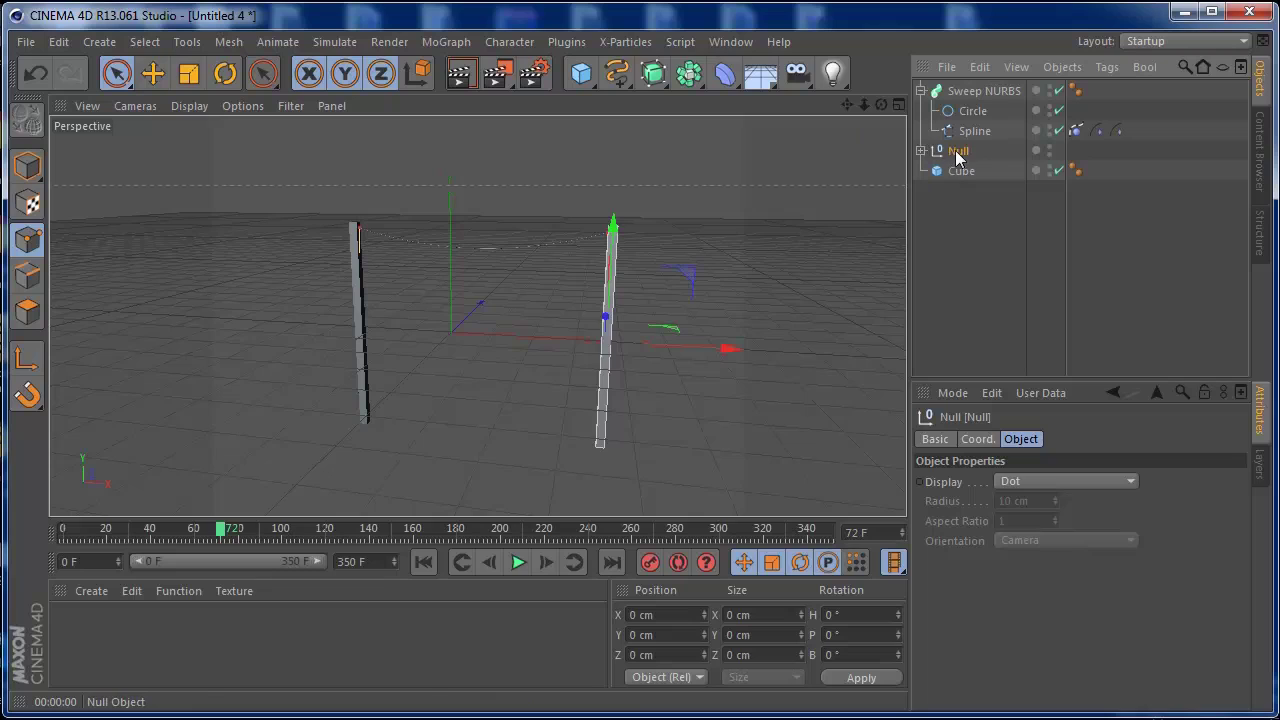
# - Play the simulation from frame 0 while dragging the right post sideways and vertically
pyautogui.click(423, 562)
pyautogui.click(517, 562)
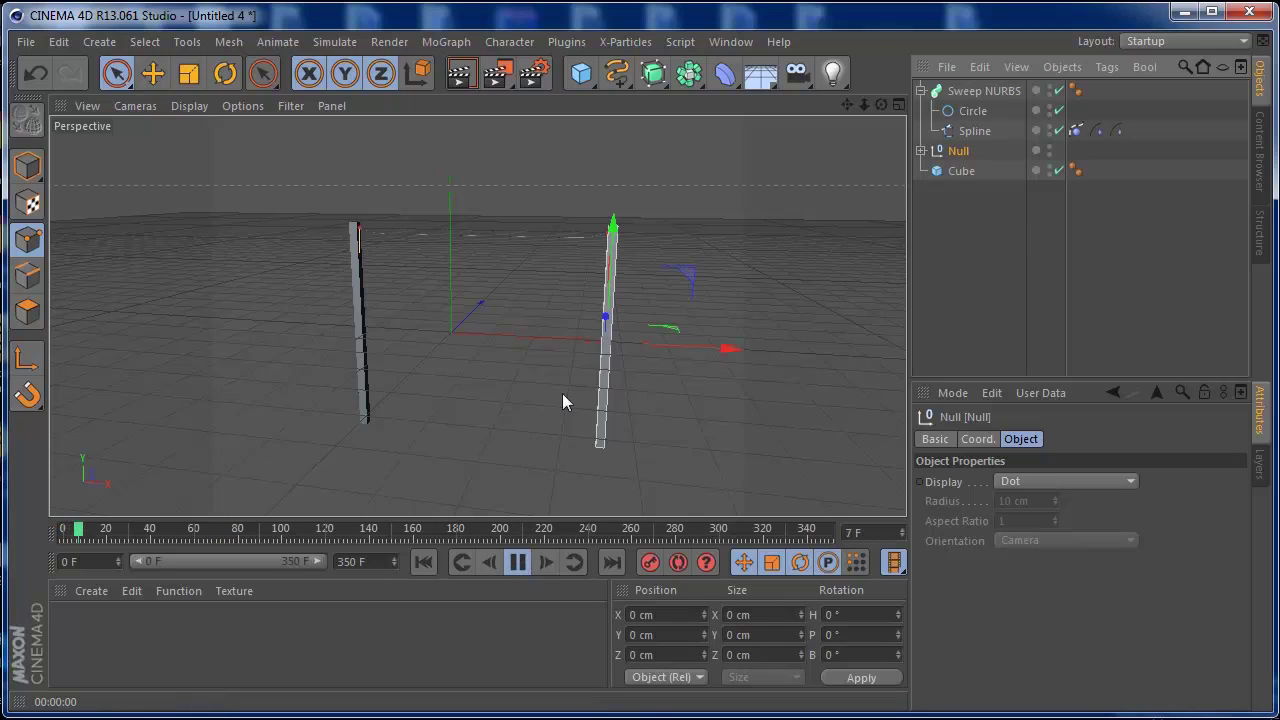
pyautogui.moveTo(730, 348); pyautogui.dragTo(735, 280)
pyautogui.moveTo(631, 228); pyautogui.dragTo(630, 190)
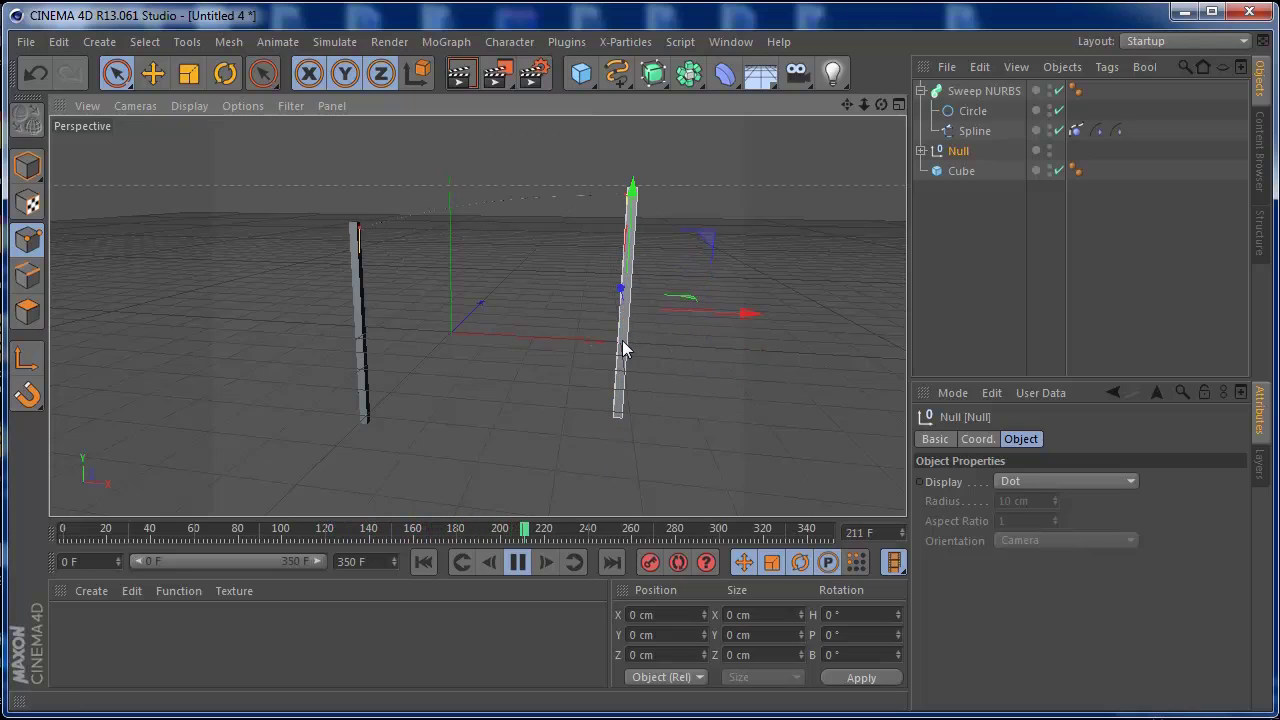